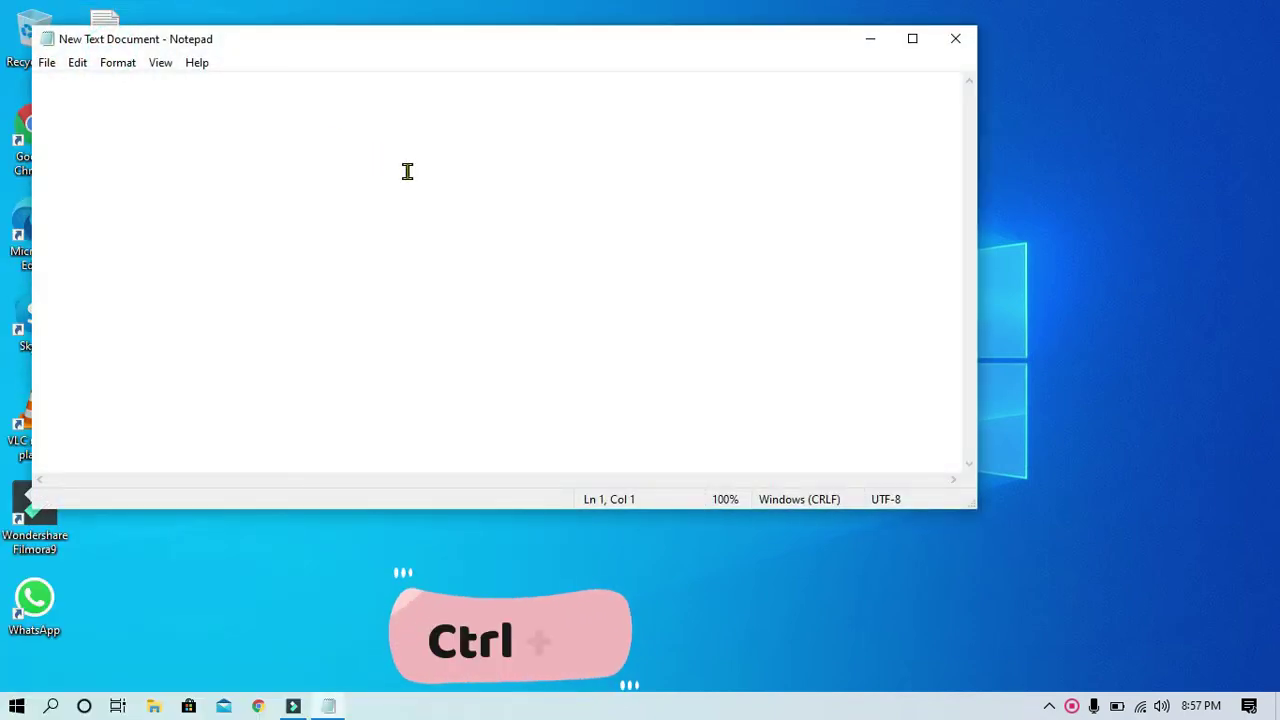
Paste 'abc' into the empty Notepad document and repeat it to build 'abcabcabcabc'
{"action": "type", "text": "abc"}
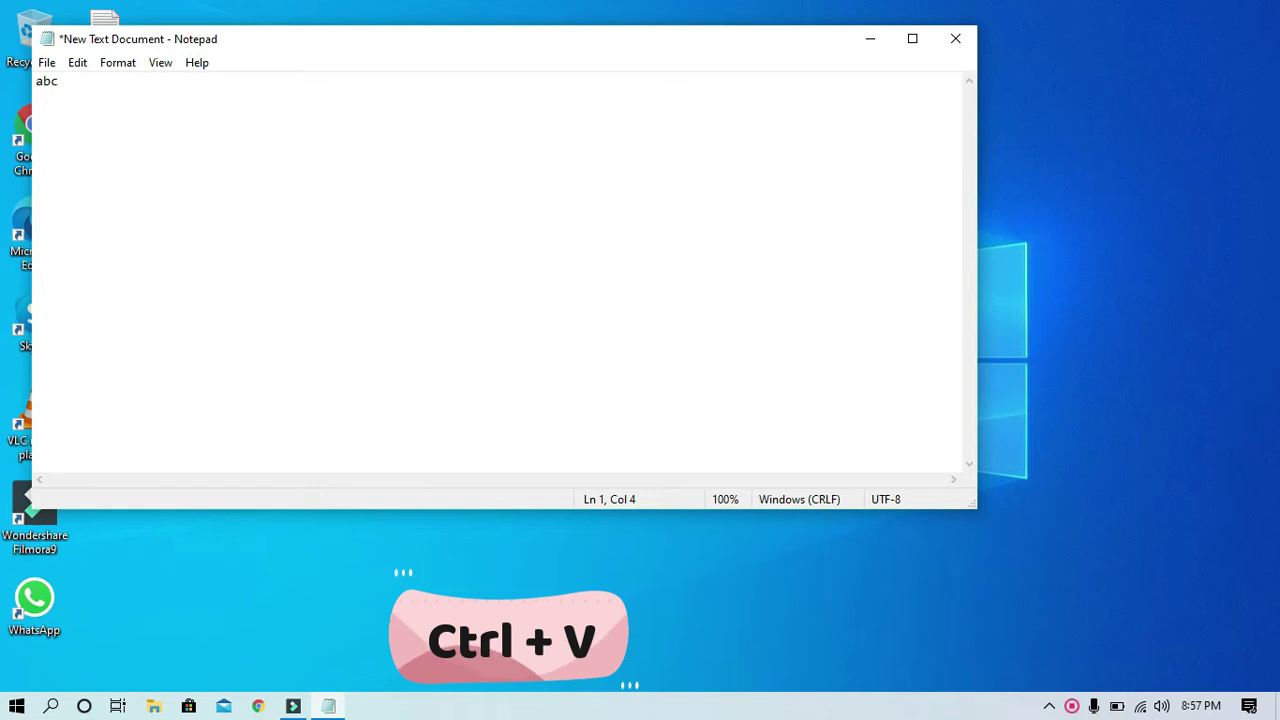
{"action": "key", "text": "ctrl+a"}
{"action": "key", "text": "Right"}
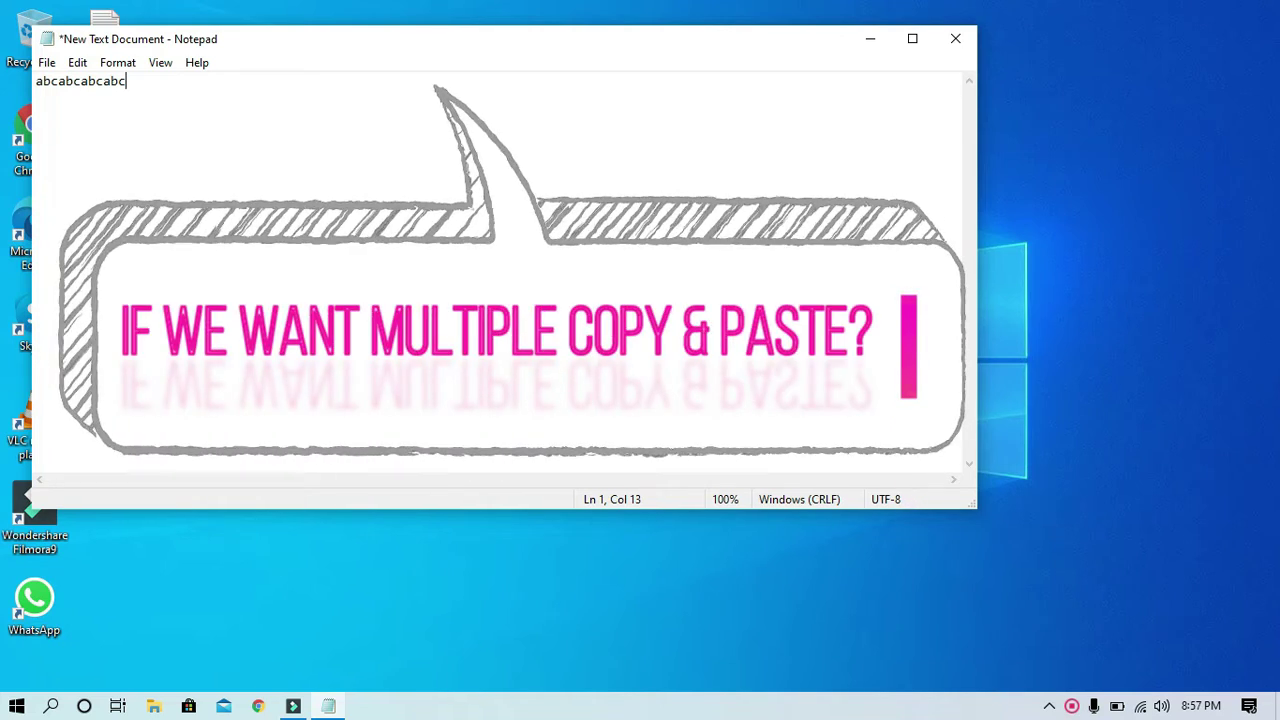
{"action": "key", "text": "shift+Home"}
{"action": "key", "text": "ctrl+c"}
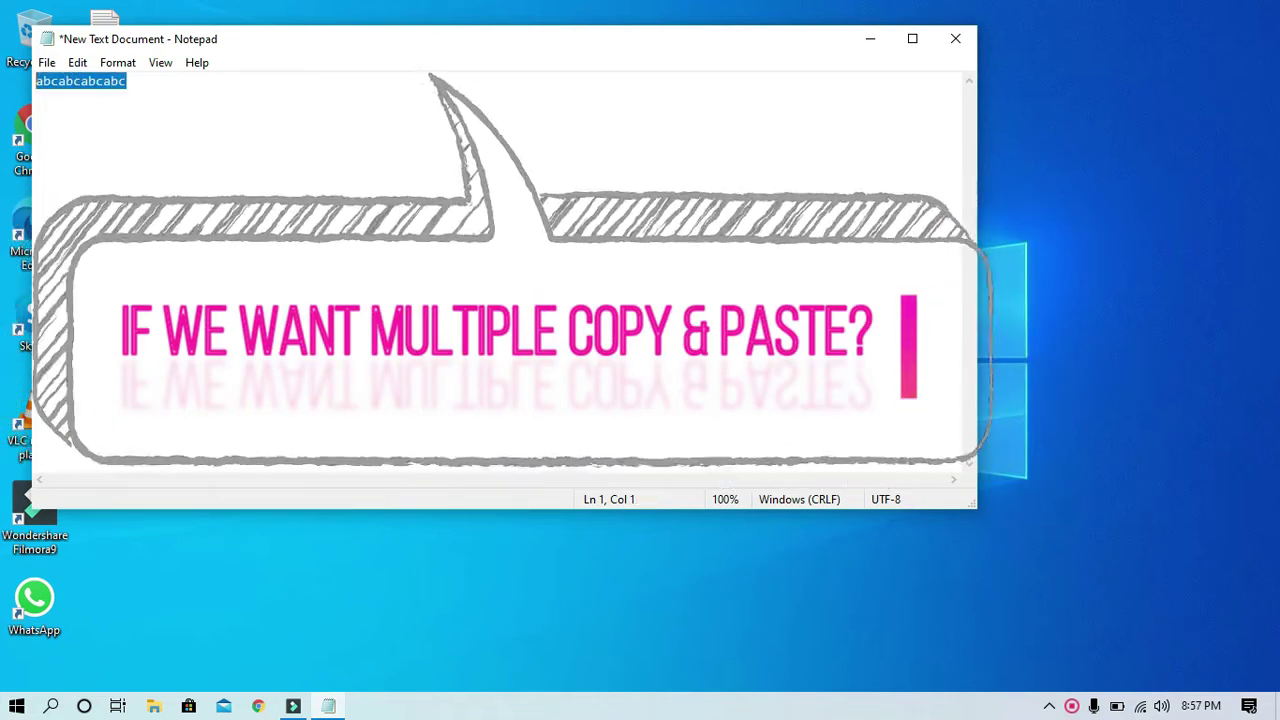
{"action": "key", "text": "End"}
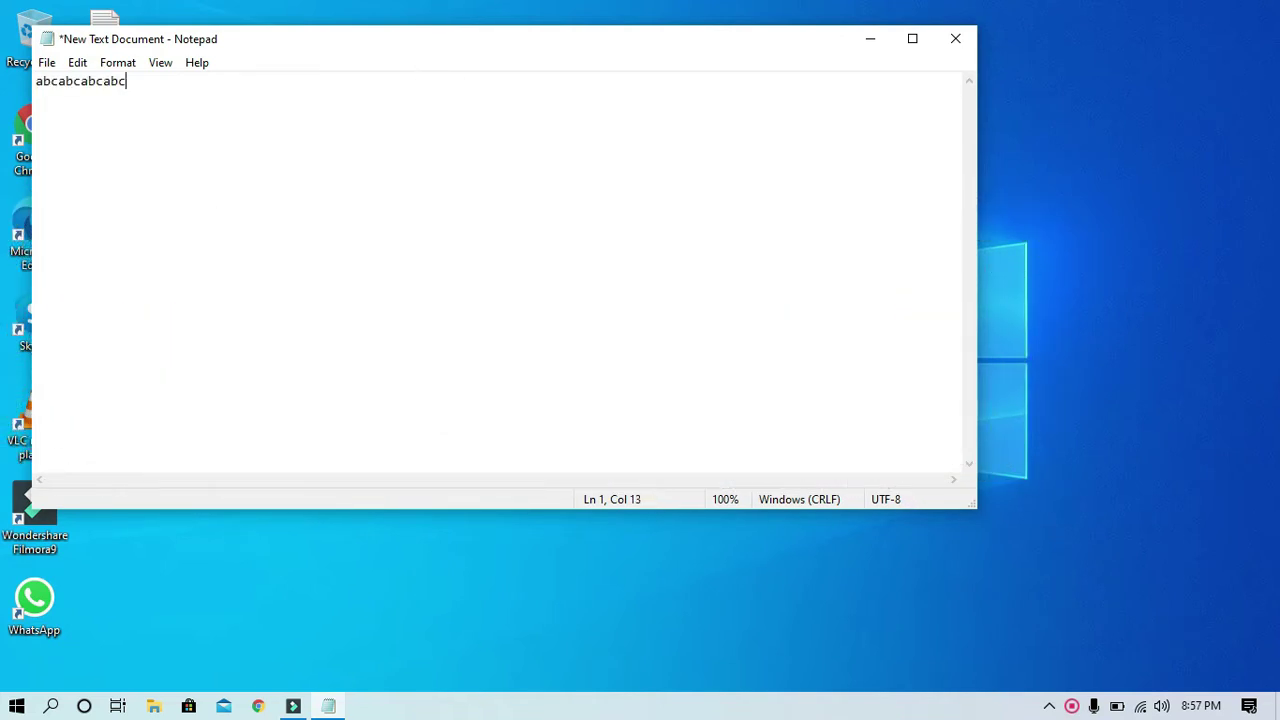
{"action": "key", "text": "ctrl+v"}
Return to Notepad and bring up clipboard history, which reports the feature is turned off
{"action": "key", "text": "super"}
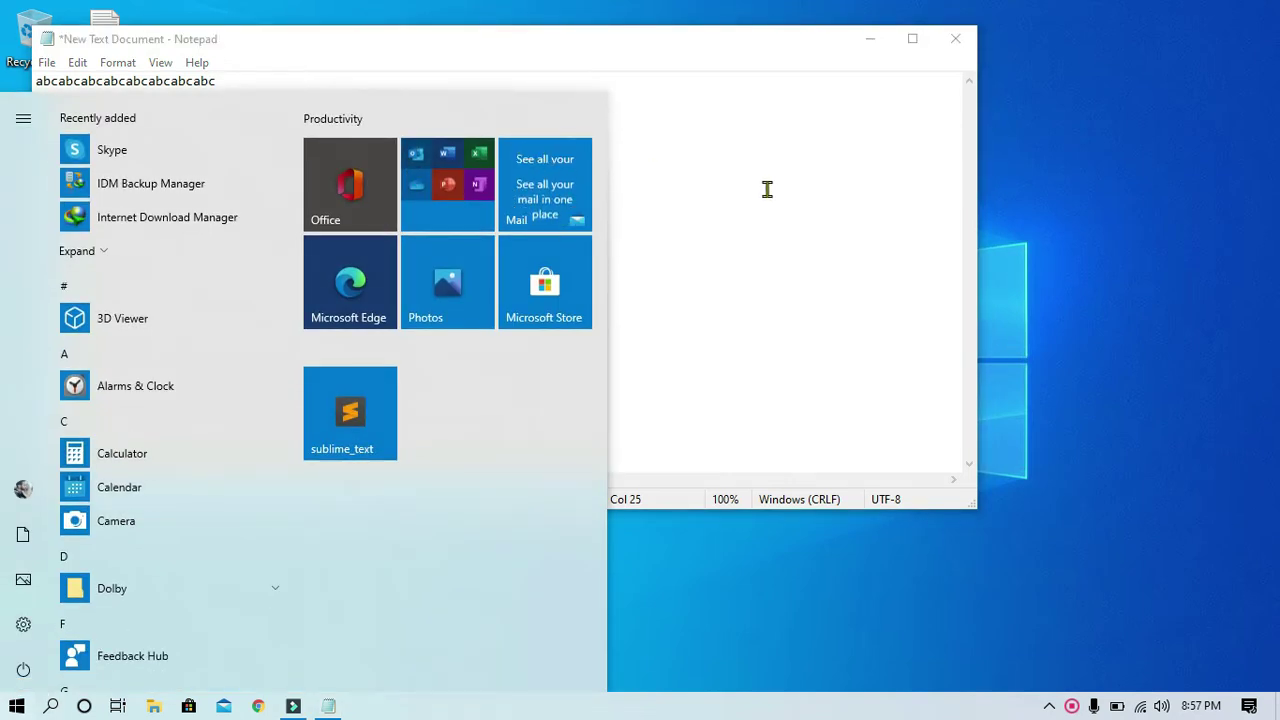
{"action": "left_click", "coordinate": [767, 189]}
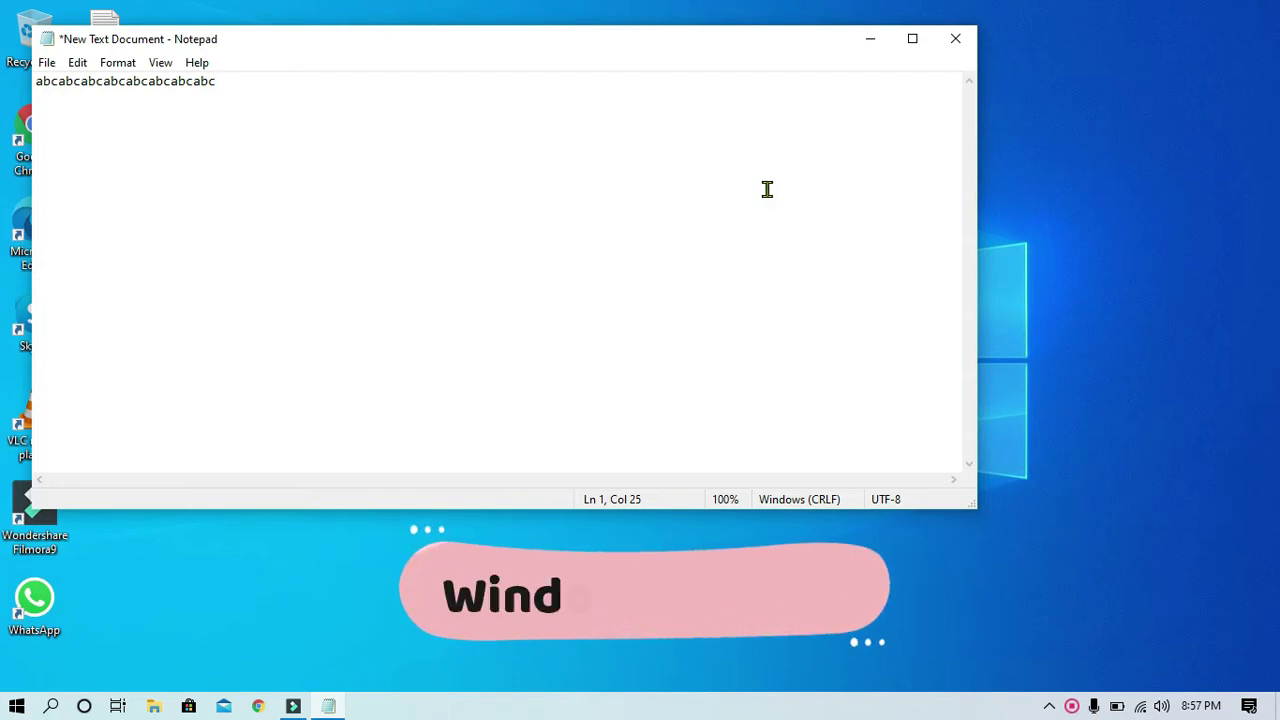
{"action": "key", "text": "super+v"}
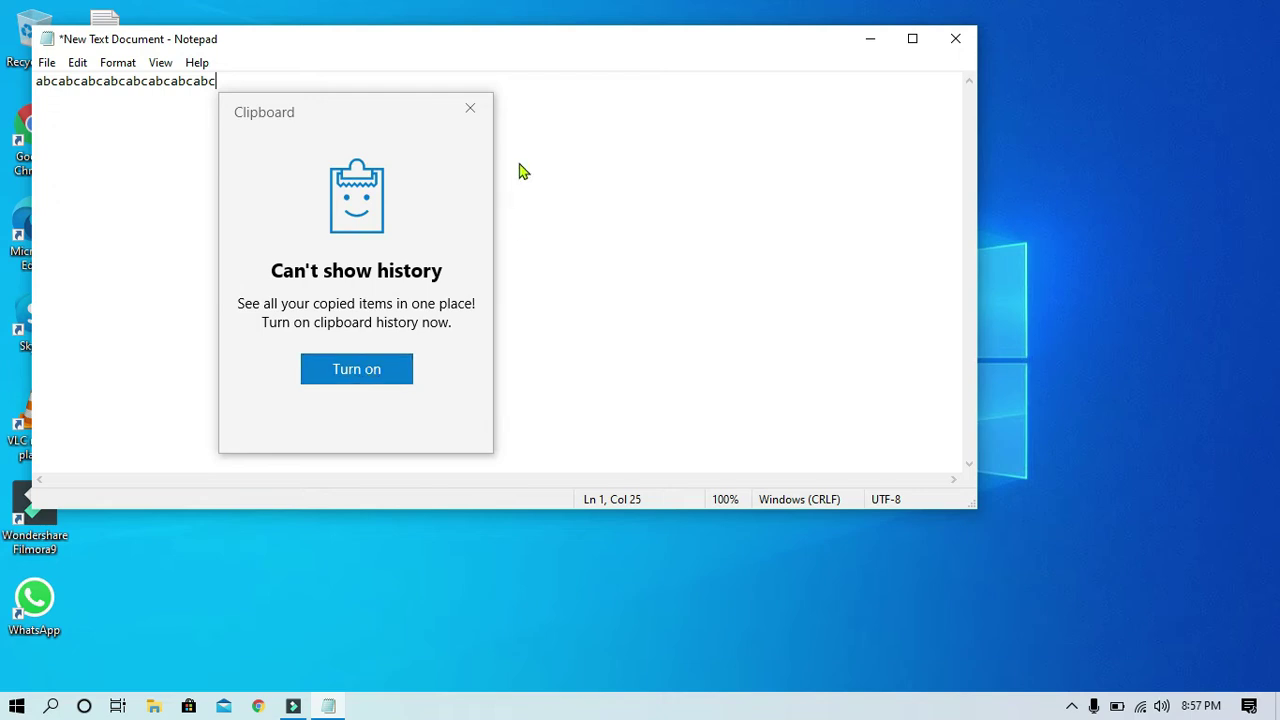
{"action": "left_click", "coordinate": [465, 110]}
Switch Clipboard history On in Clipboard settings, found by searching 'clip', then return to Notepad
{"action": "key", "text": "super"}
{"action": "type", "text": "clip"}
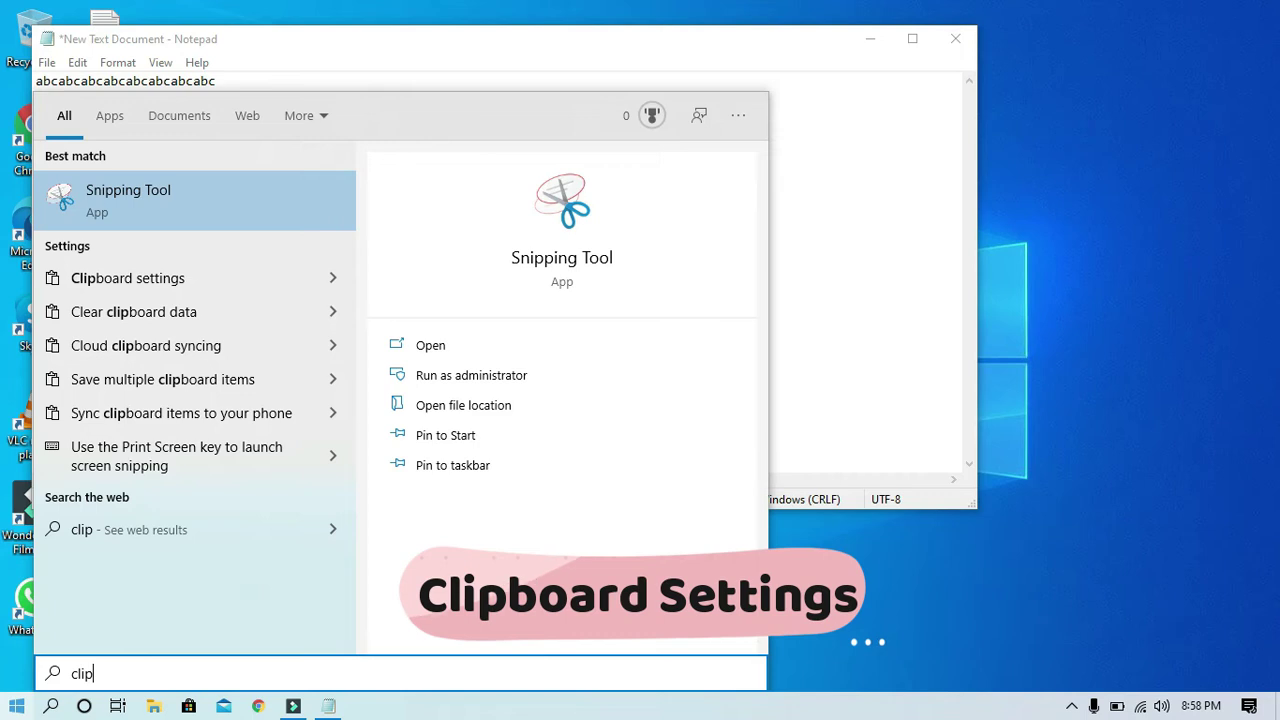
{"action": "key", "text": "Down"}
{"action": "key", "text": "Down"}
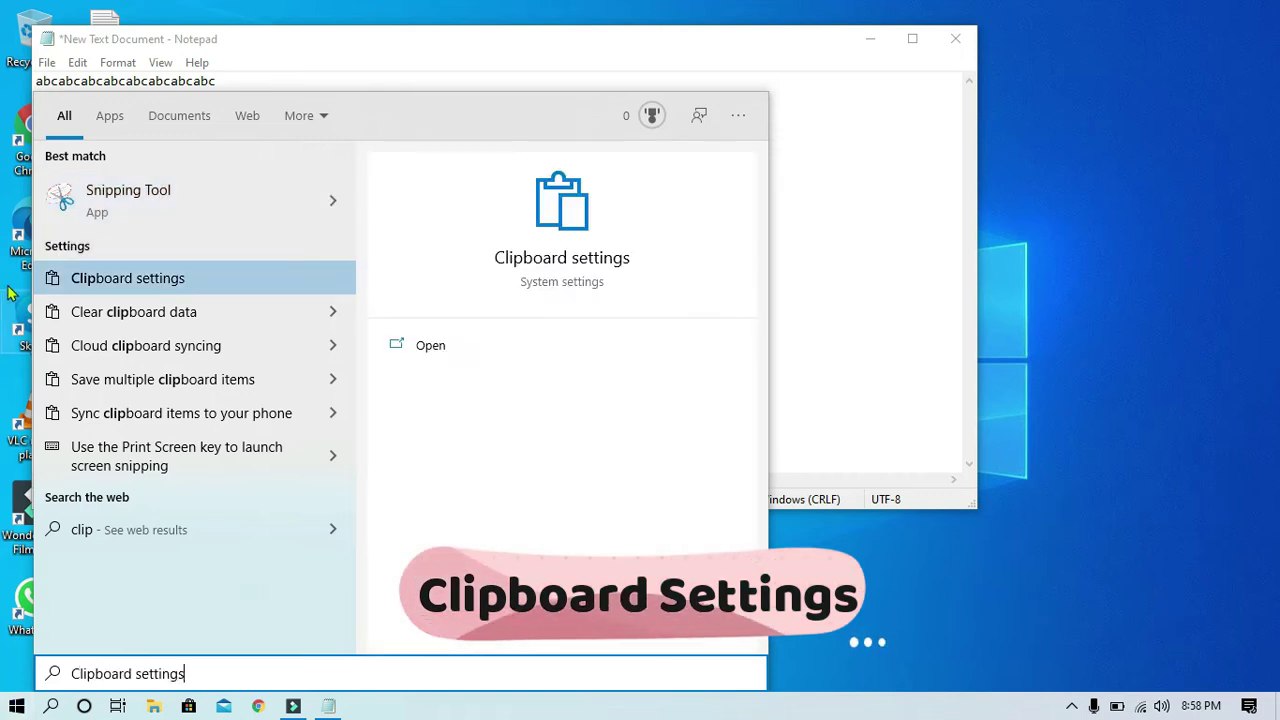
{"action": "left_click", "coordinate": [168, 282]}
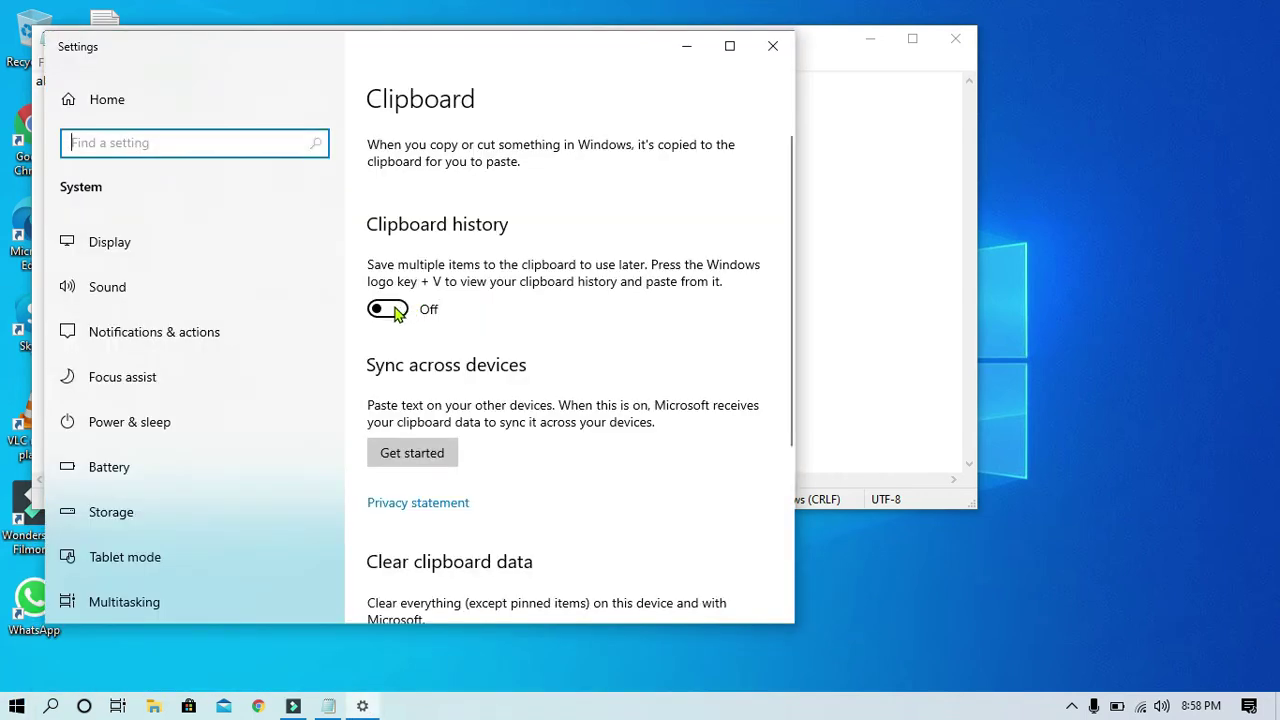
{"action": "left_click", "coordinate": [390, 310]}
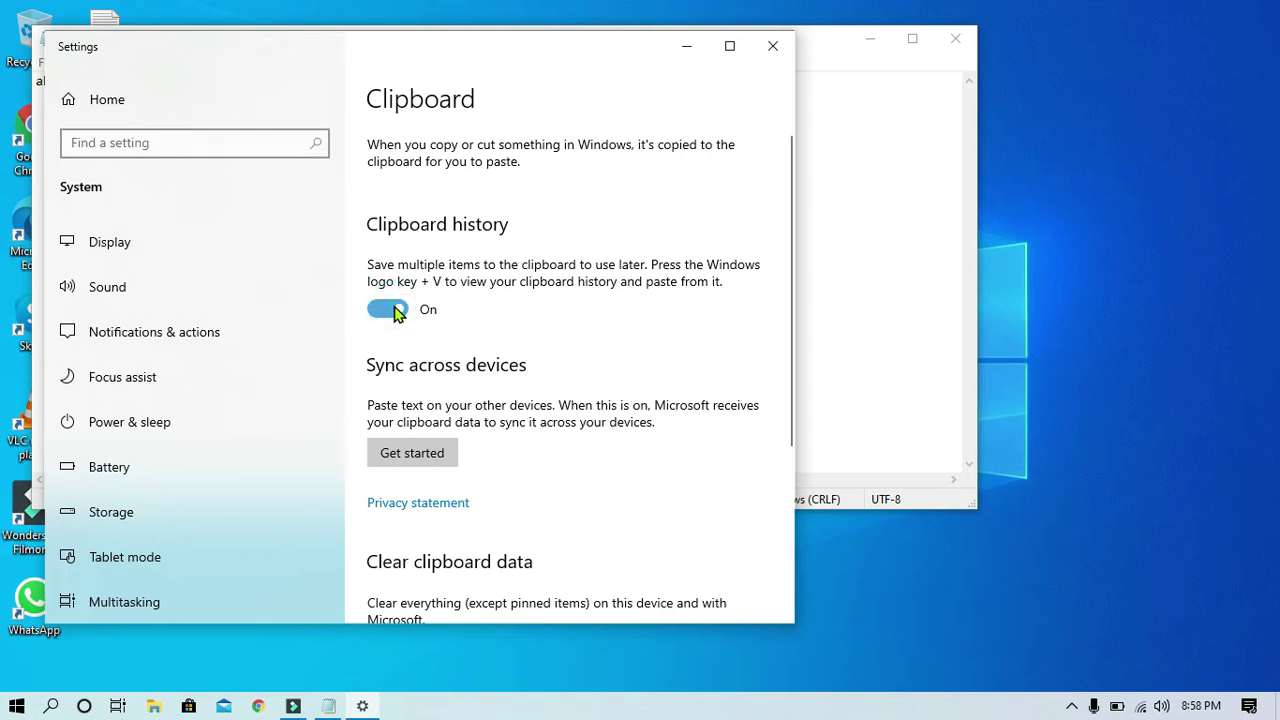
{"action": "left_click", "coordinate": [840, 245]}
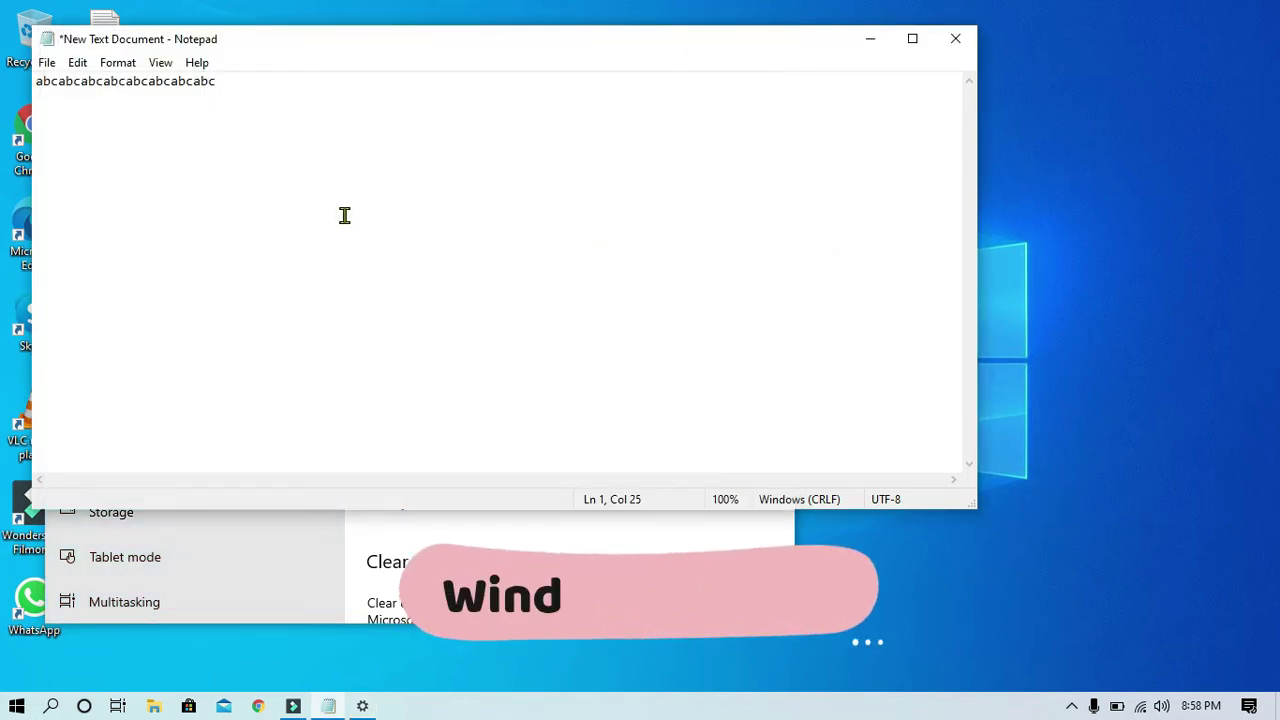
Add the lines 'jdshflkhdsakf' and 'kdsajhflksh kshdflka' below the abc text
{"action": "key", "text": "super+v"}
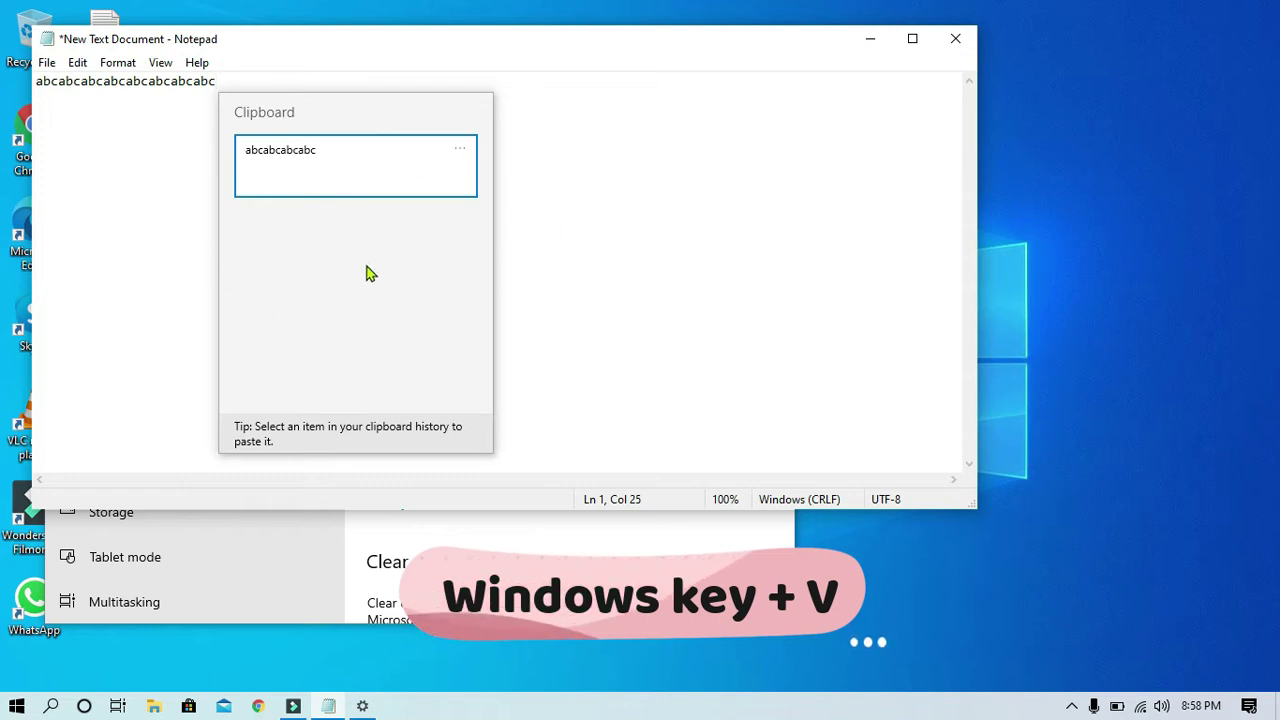
{"action": "left_click", "coordinate": [744, 220]}
{"action": "key", "text": "Return"}
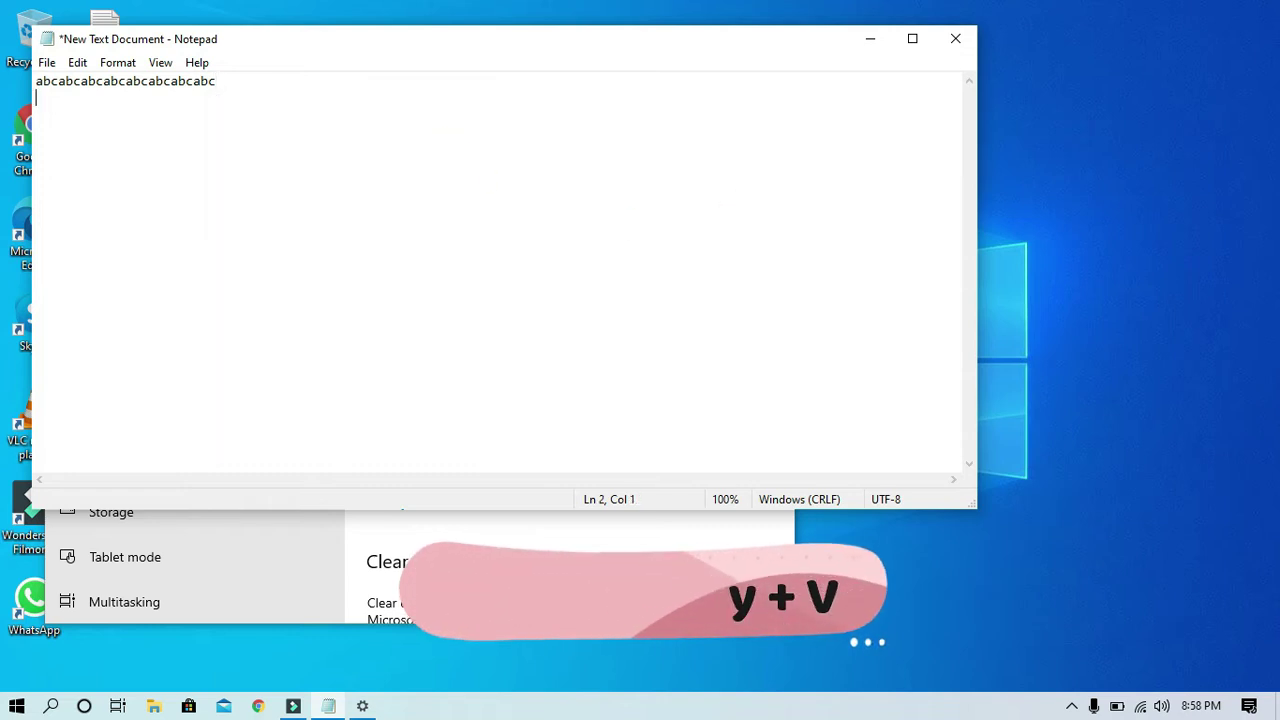
{"action": "type", "text": "jdshflkhdsakf"}
{"action": "key", "text": "Return"}
{"action": "type", "text": "kdsajhflksh "}
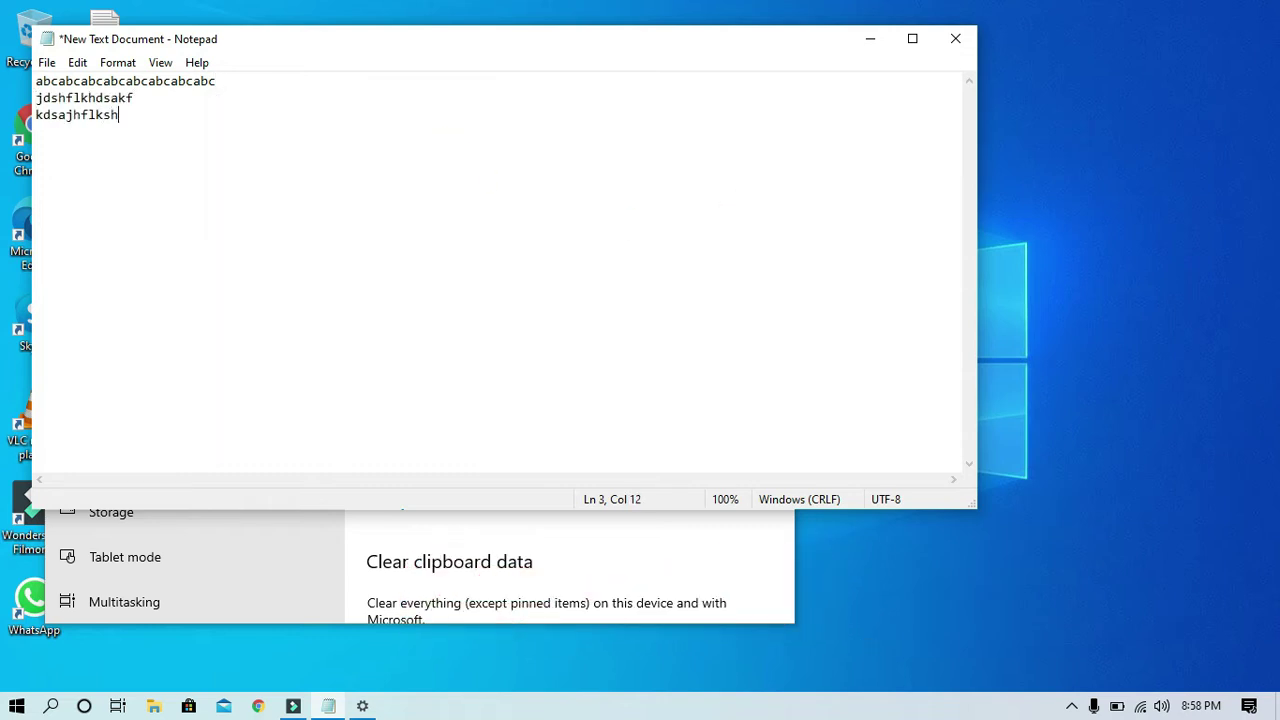
{"action": "type", "text": "kshdflka"}
Copy each new line separately and view the four entries in clipboard history
{"action": "key", "text": "shift+End"}
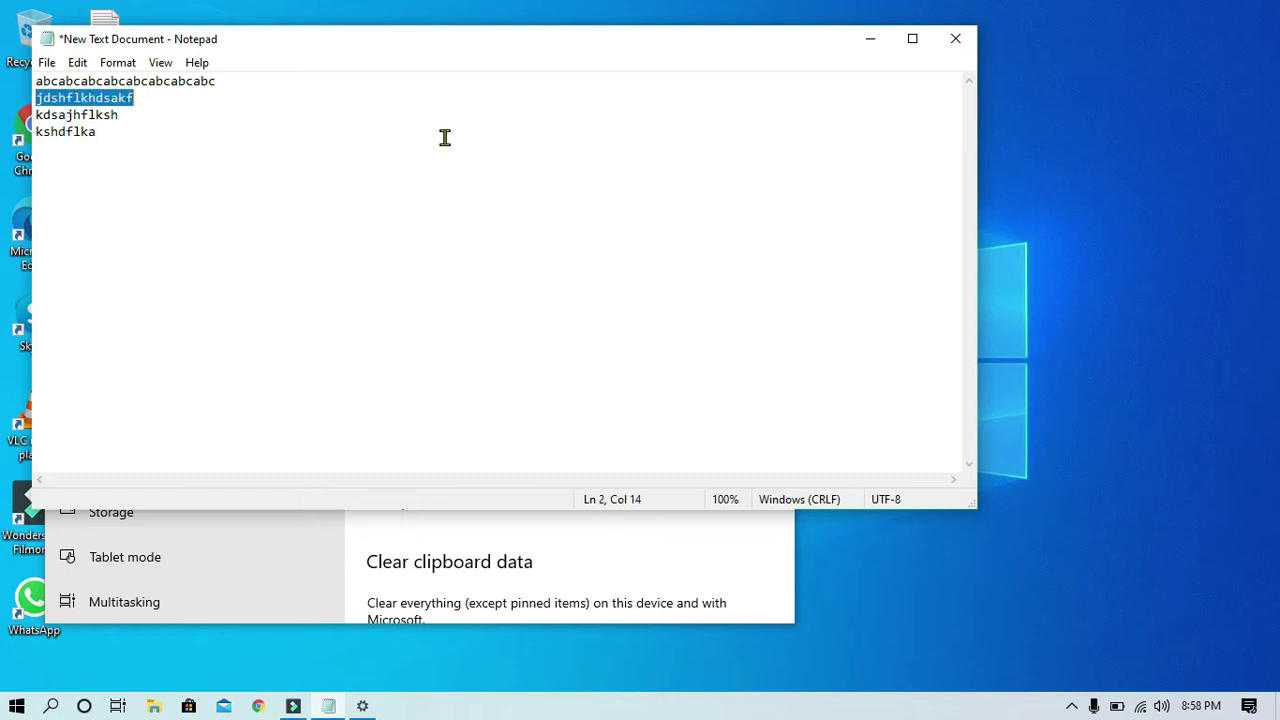
{"action": "key", "text": "ctrl+c"}
{"action": "key", "text": "Down"}
{"action": "key", "text": "shift+Home"}
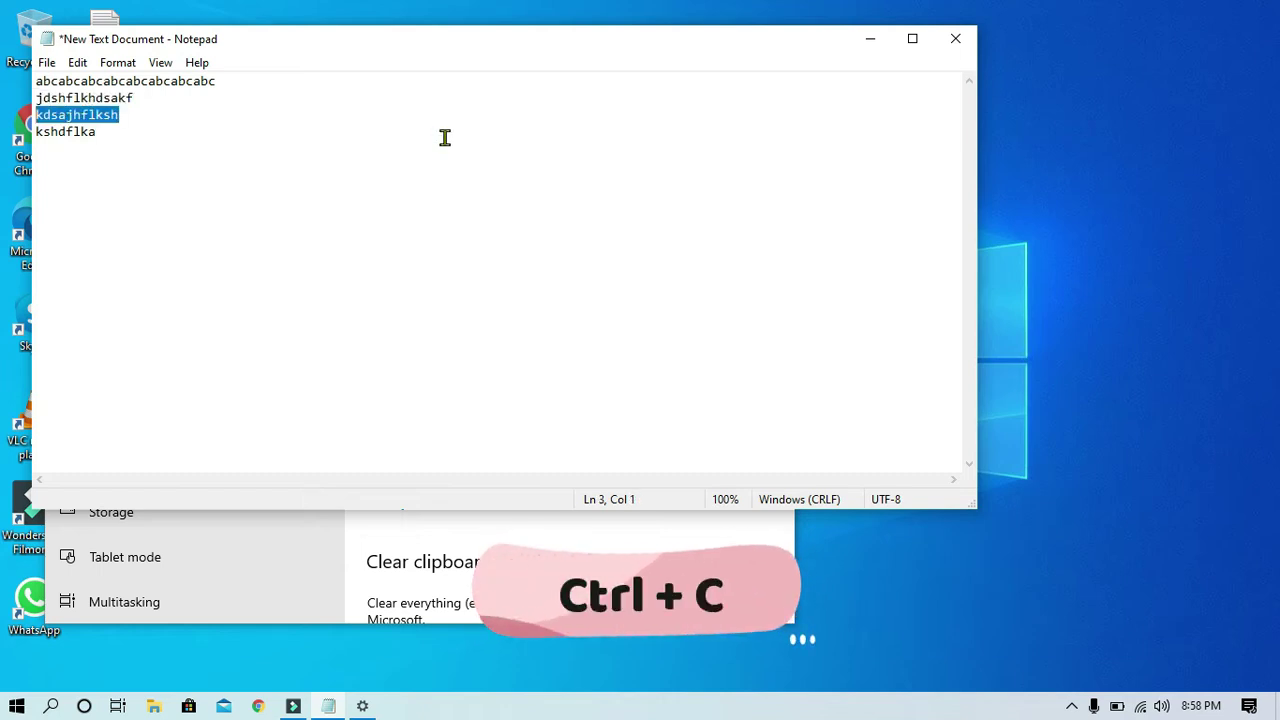
{"action": "key", "text": "Down"}
{"action": "key", "text": "shift+End"}
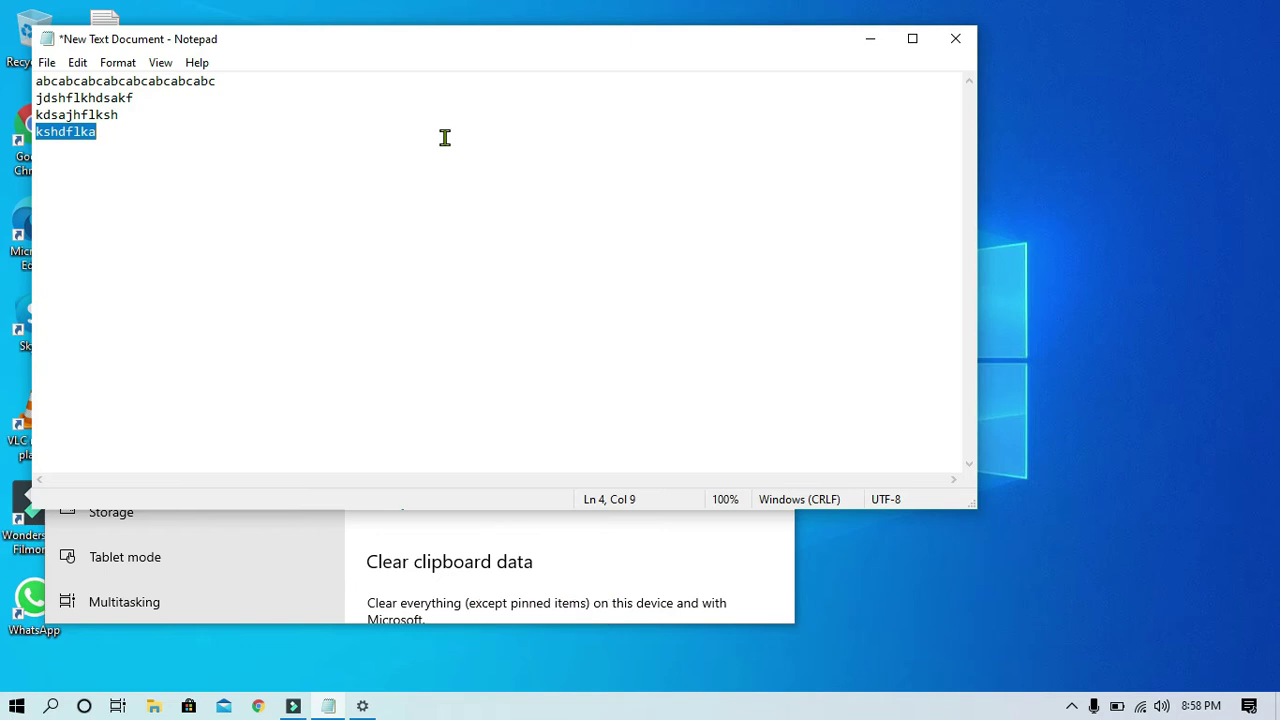
{"action": "key", "text": "super+v"}
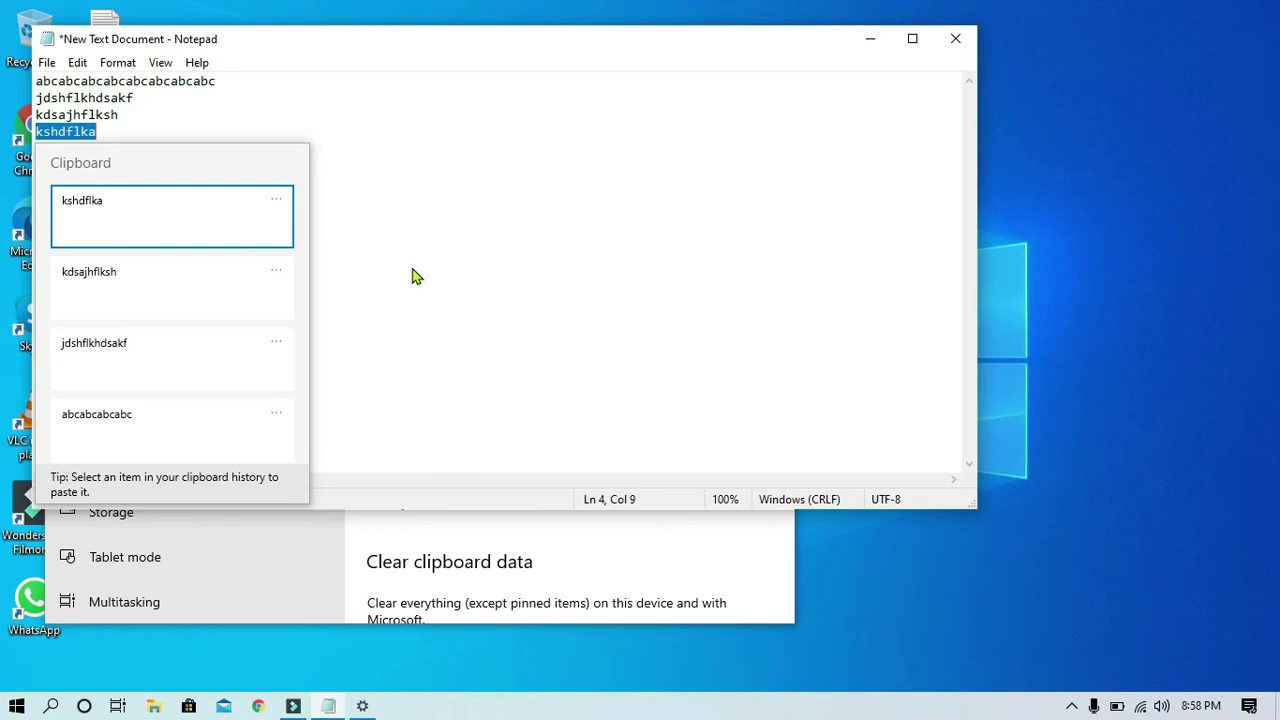
Paste 'kshdflka' at the end of line 4 and pin the 'kdsajhflksh' clipboard entry
{"action": "key", "text": "Escape"}
{"action": "left_click", "coordinate": [208, 143]}
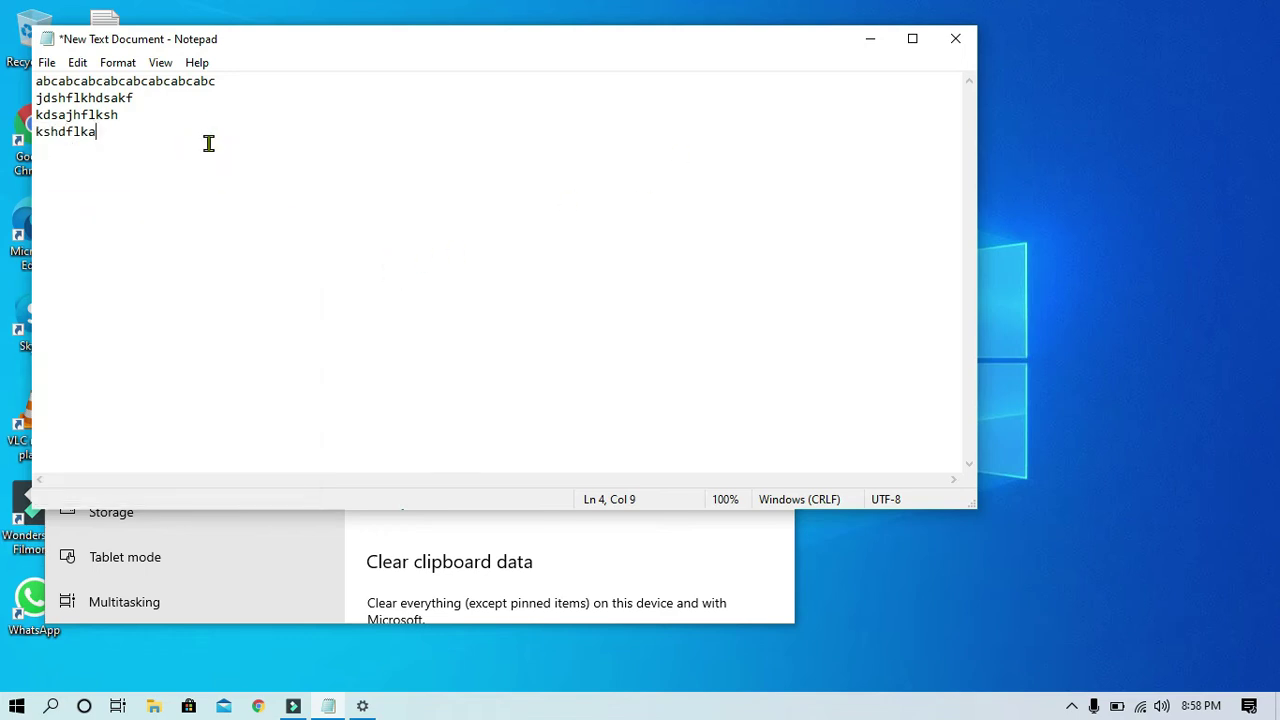
{"action": "key", "text": "super+v"}
{"action": "left_click", "coordinate": [453, 166]}
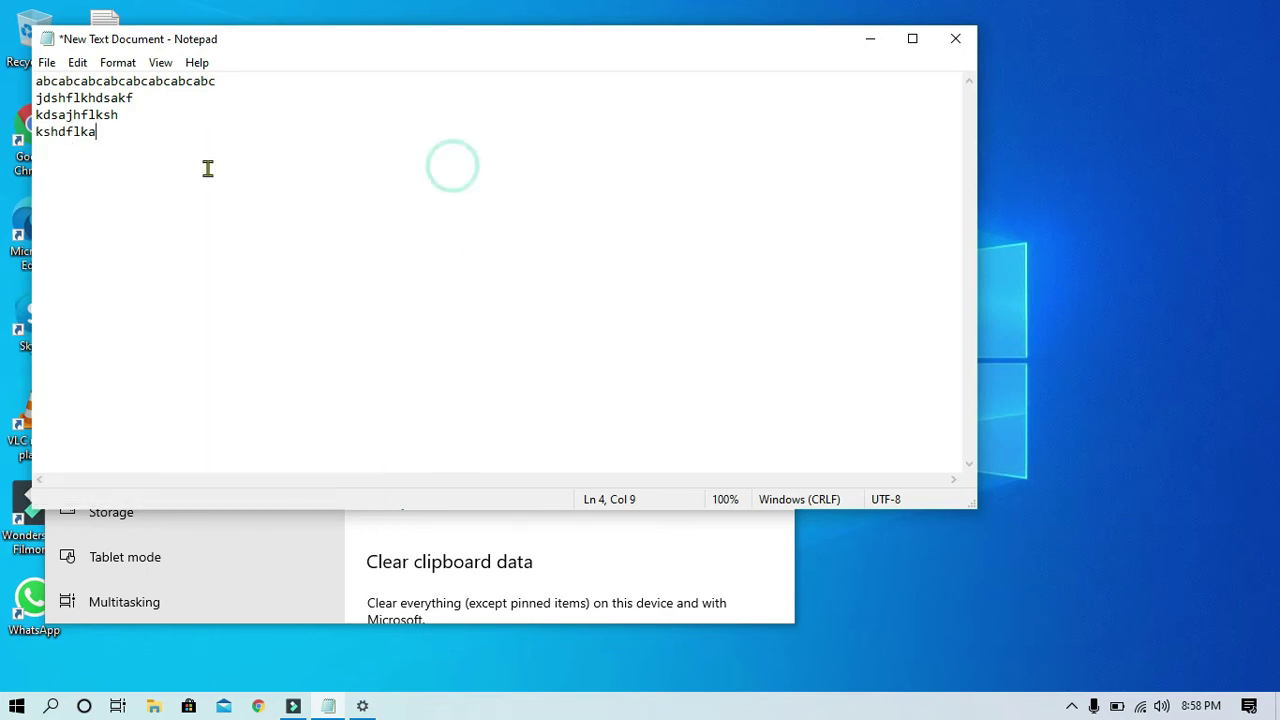
{"action": "key", "text": "ctrl+v"}
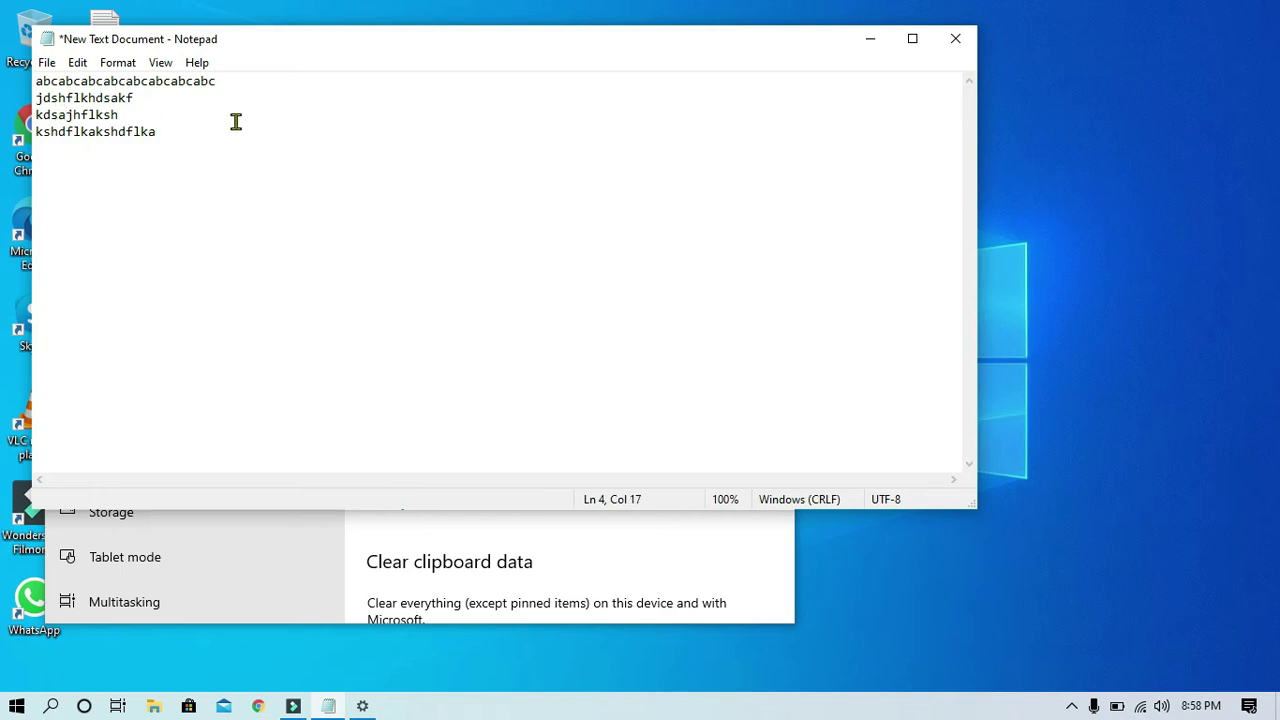
{"action": "key", "text": "super+v"}
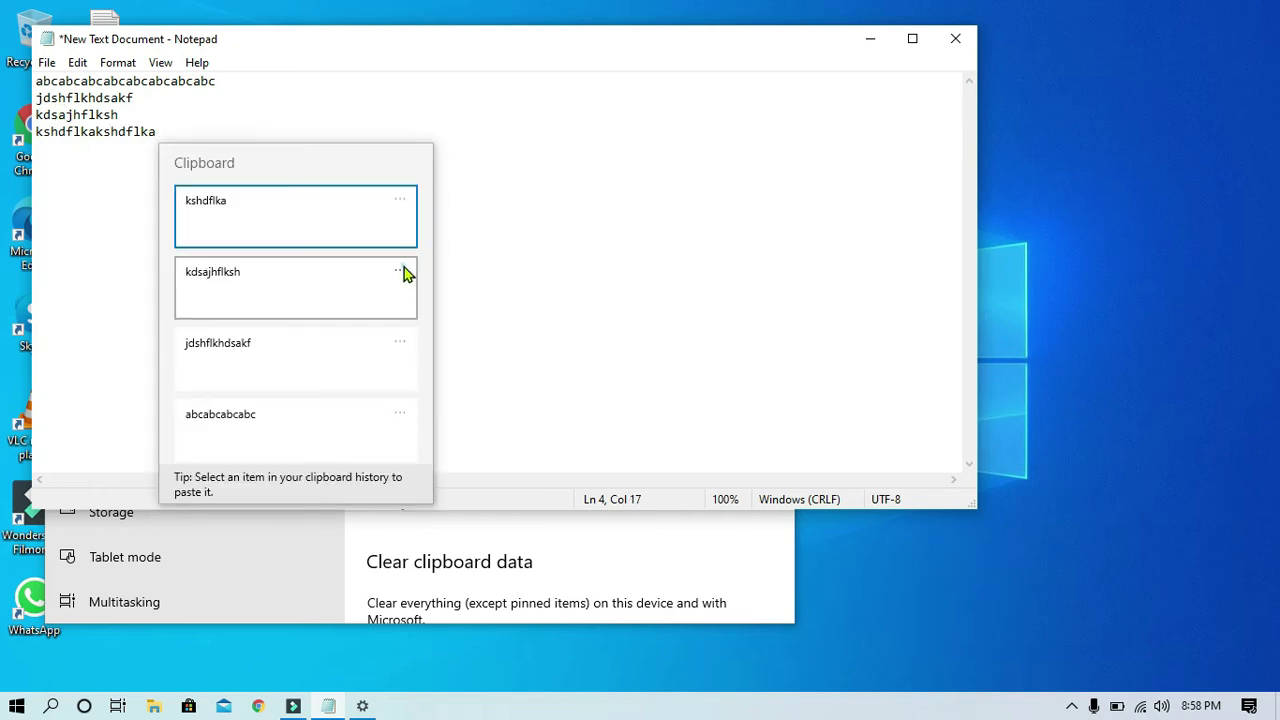
{"action": "left_click", "coordinate": [401, 270]}
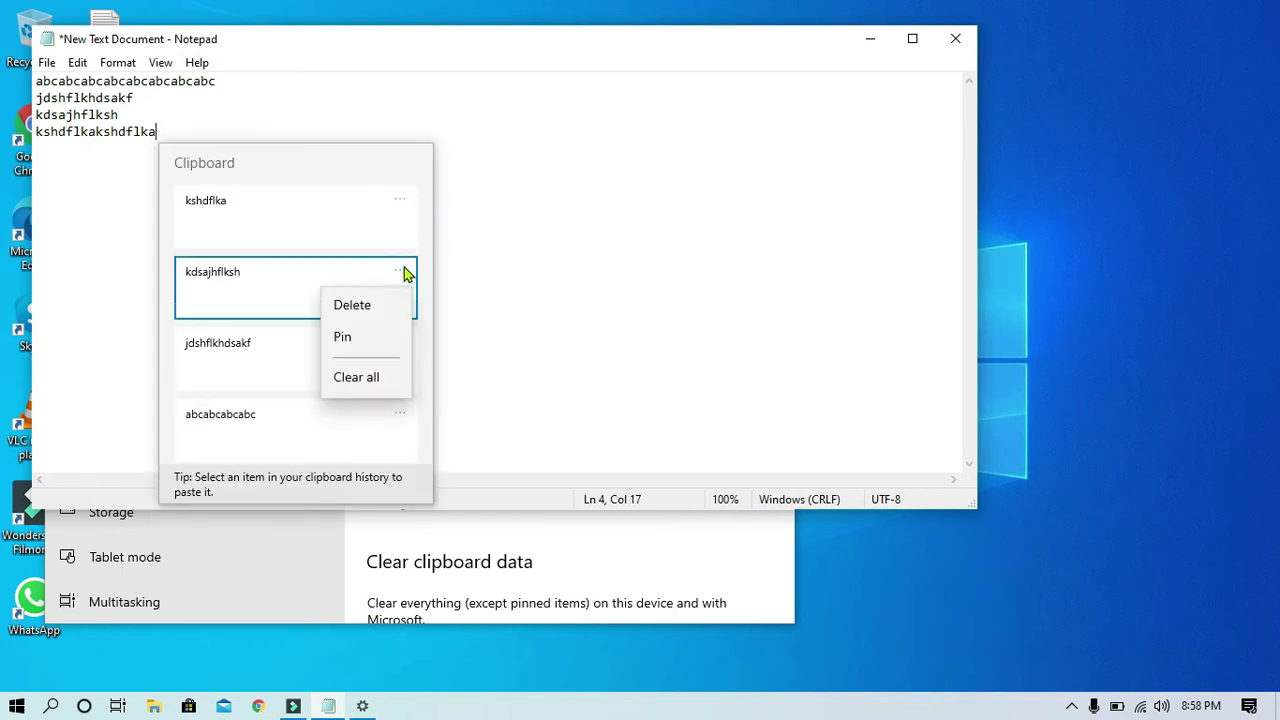
{"action": "left_click", "coordinate": [358, 342]}
Paste 'kshdflka' repeatedly on a new line 5, then erase all the document text
{"action": "key", "text": "Escape"}
{"action": "key", "text": "Return"}
{"action": "key", "text": "ctrl+v"}
{"action": "key", "text": "ctrl+v"}
{"action": "key", "text": "ctrl+v"}
{"action": "key", "text": "ctrl+v"}
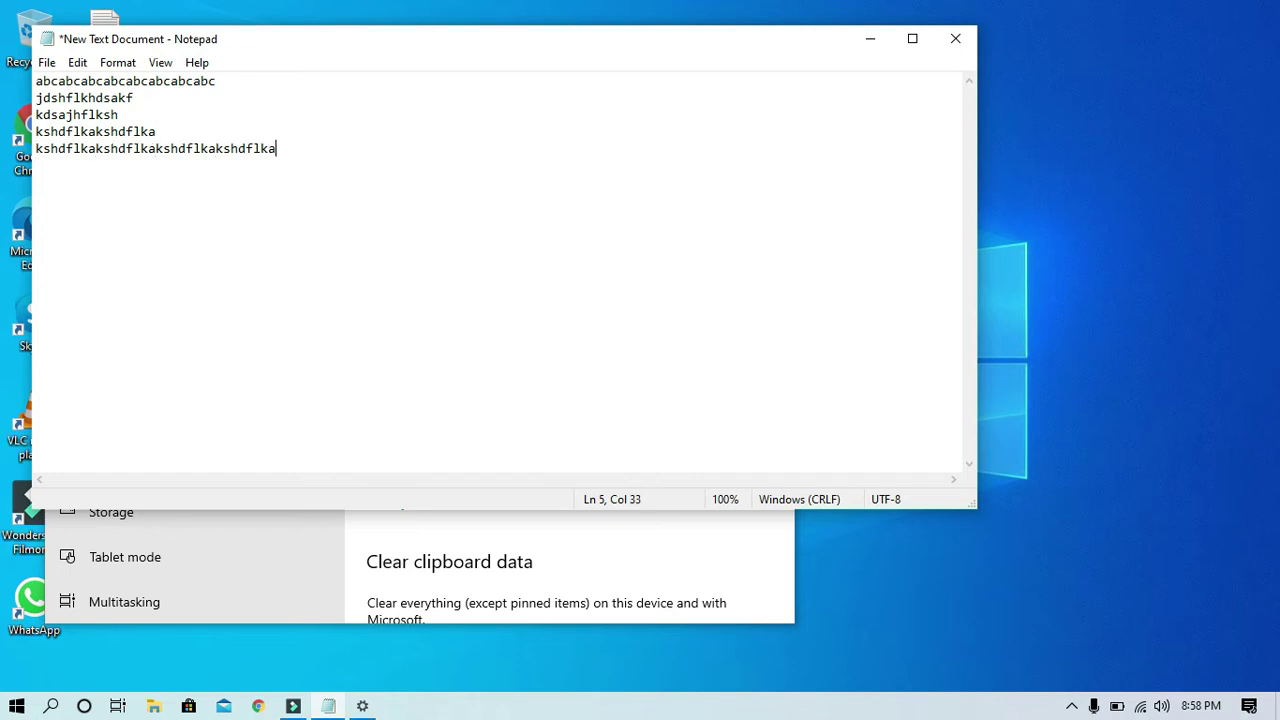
{"action": "key", "text": "ctrl+v"}
{"action": "key", "text": "ctrl+v"}
{"action": "key", "text": "ctrl+v"}
{"action": "key", "text": "ctrl+a"}
{"action": "key", "text": "Delete"}
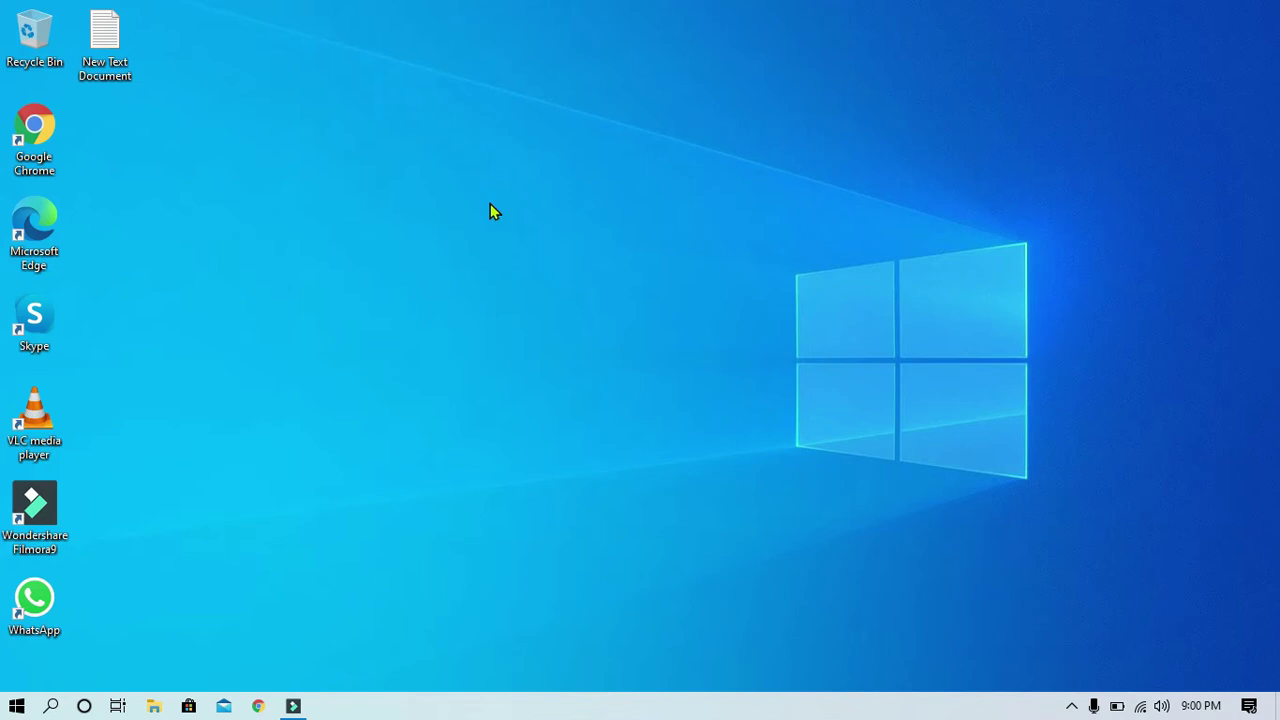
Launch Quick Assist by searching 'quick' in the Start menu
{"action": "key", "text": "super"}
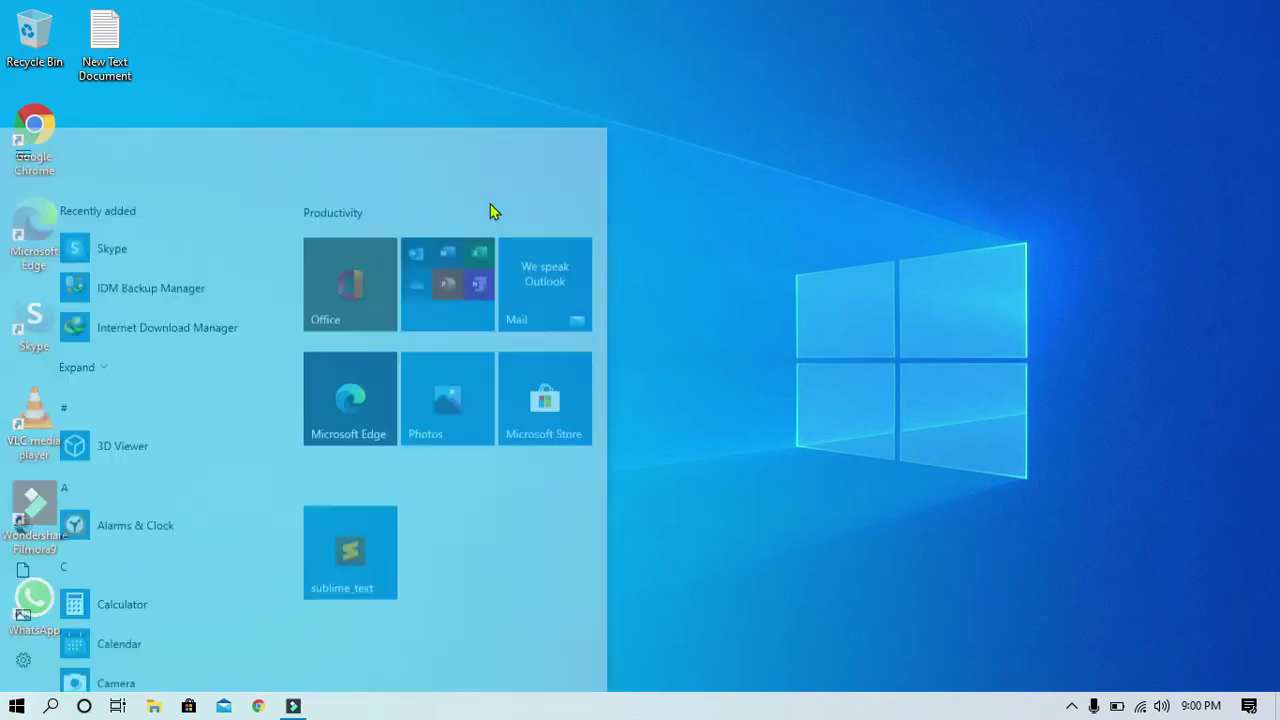
{"action": "type", "text": "quick"}
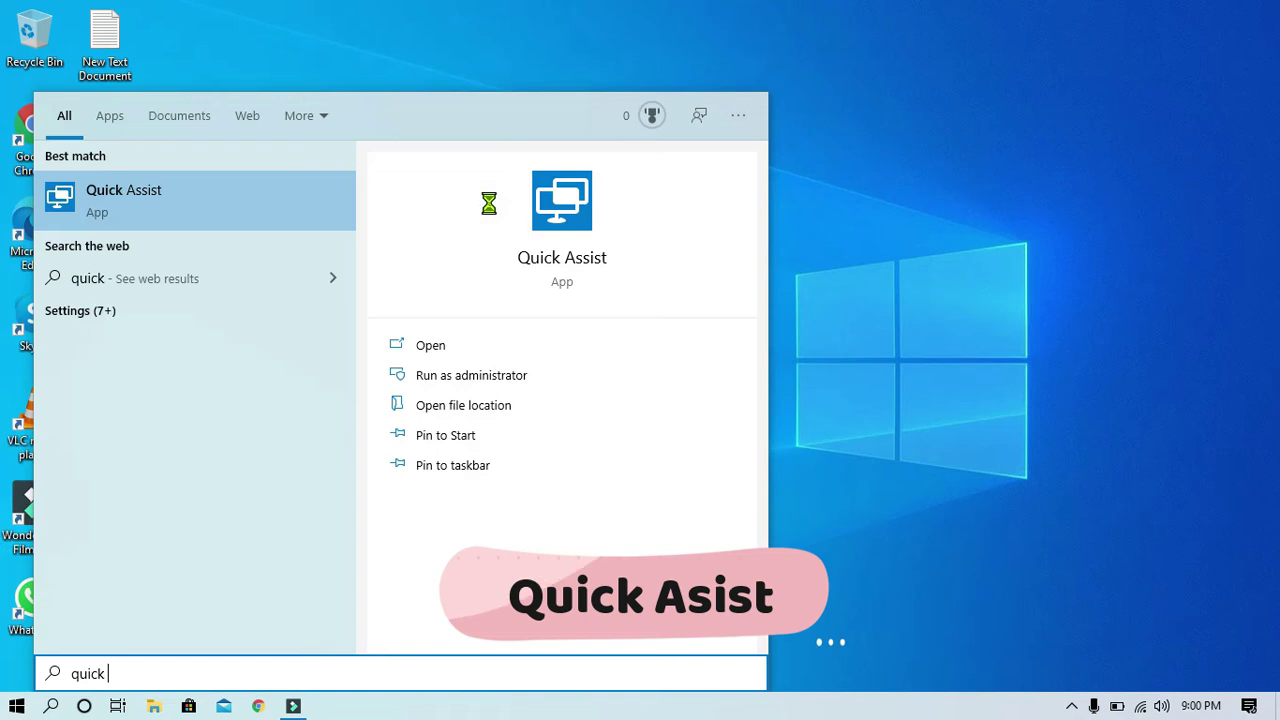
{"action": "key", "text": "Return"}
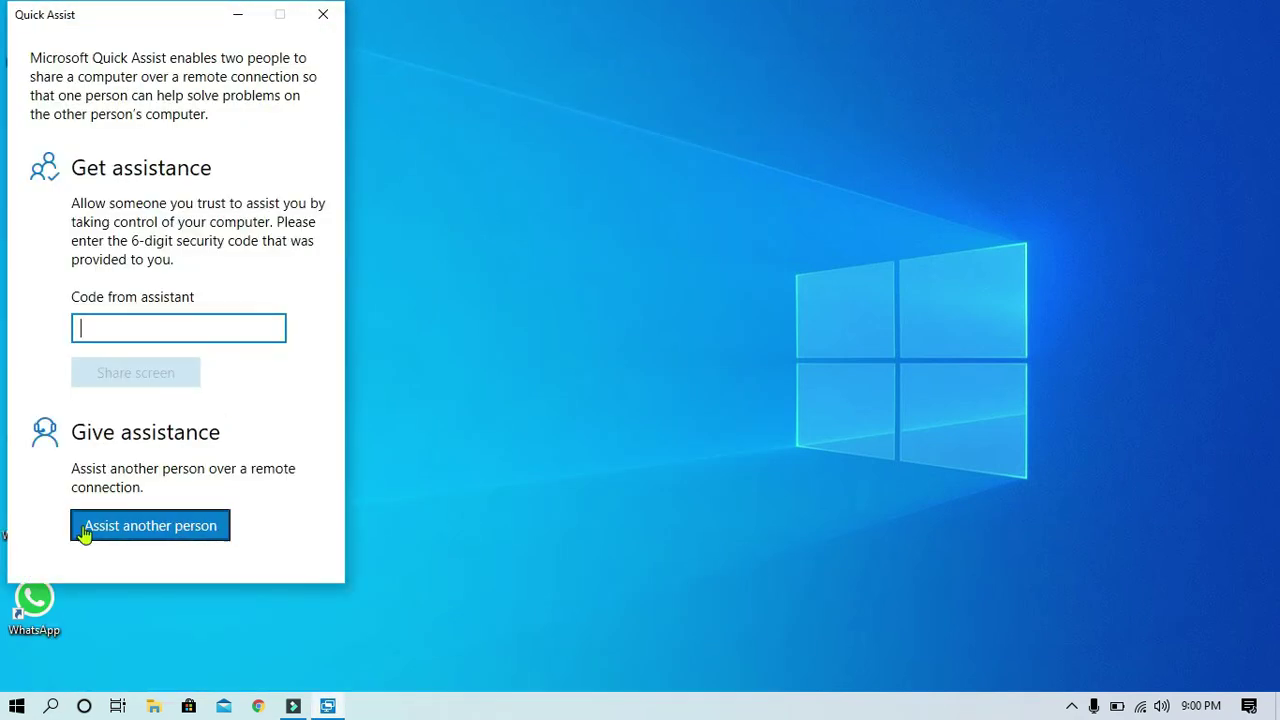
Choose Assist another person and sign in with the Microsoft account e-mail and password to get a security code
{"action": "left_click", "coordinate": [208, 528]}
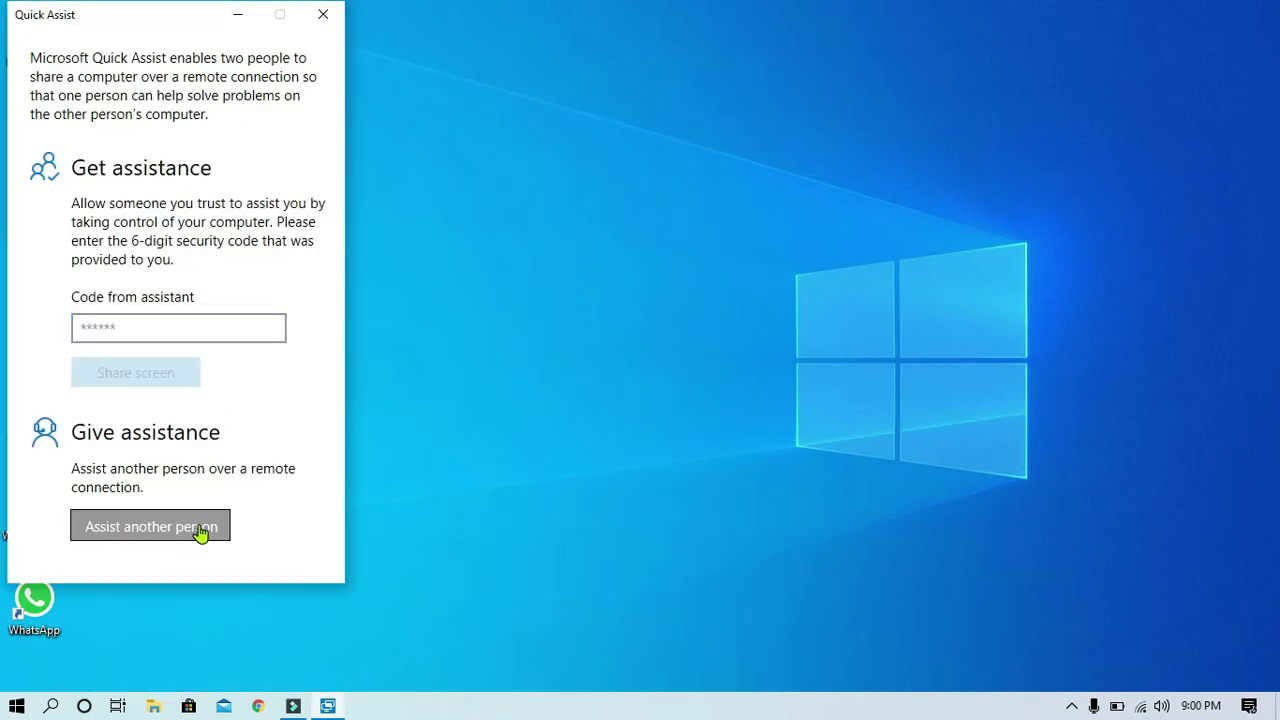
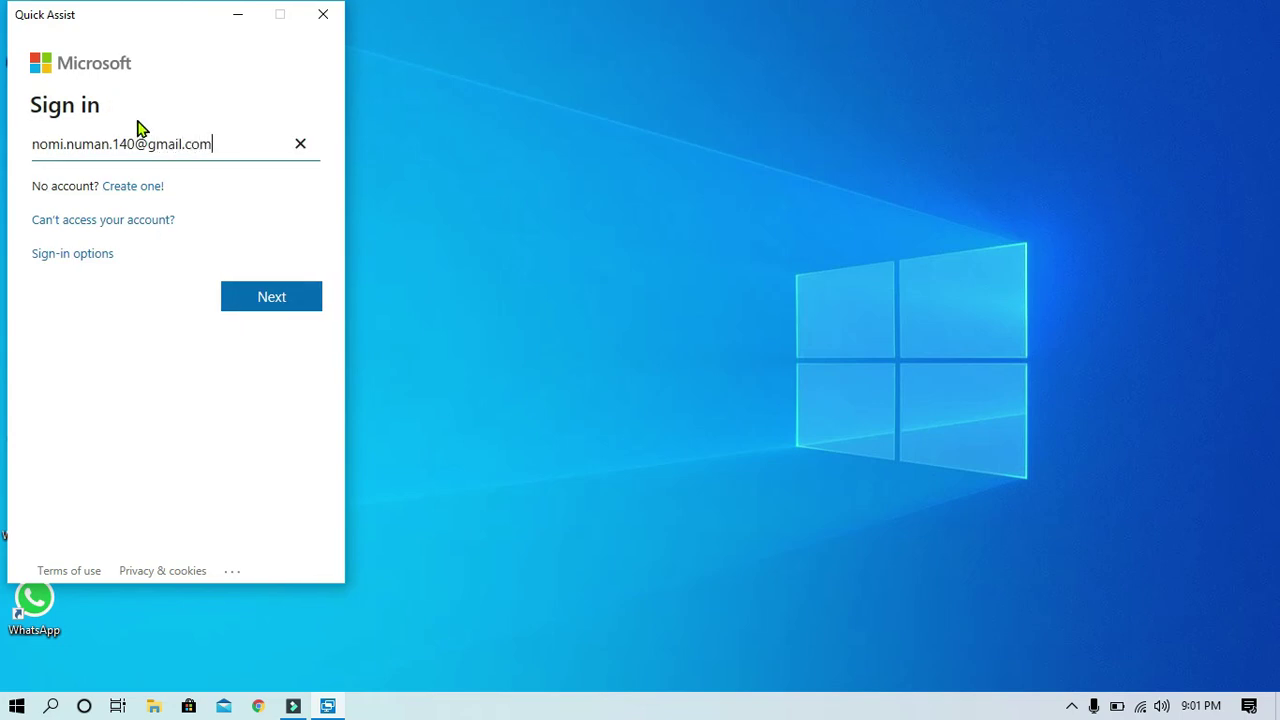
{"action": "key", "text": "Return"}
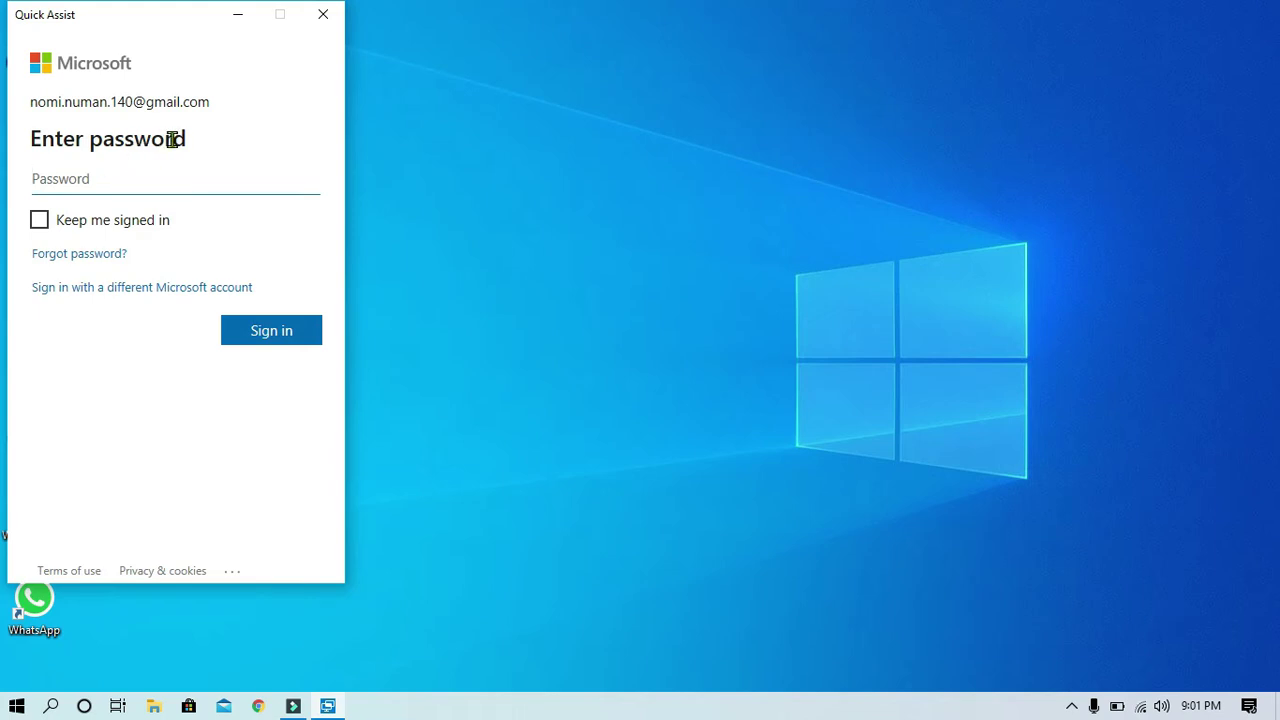
{"action": "type", "text": "******"}
{"action": "key", "text": "Return"}
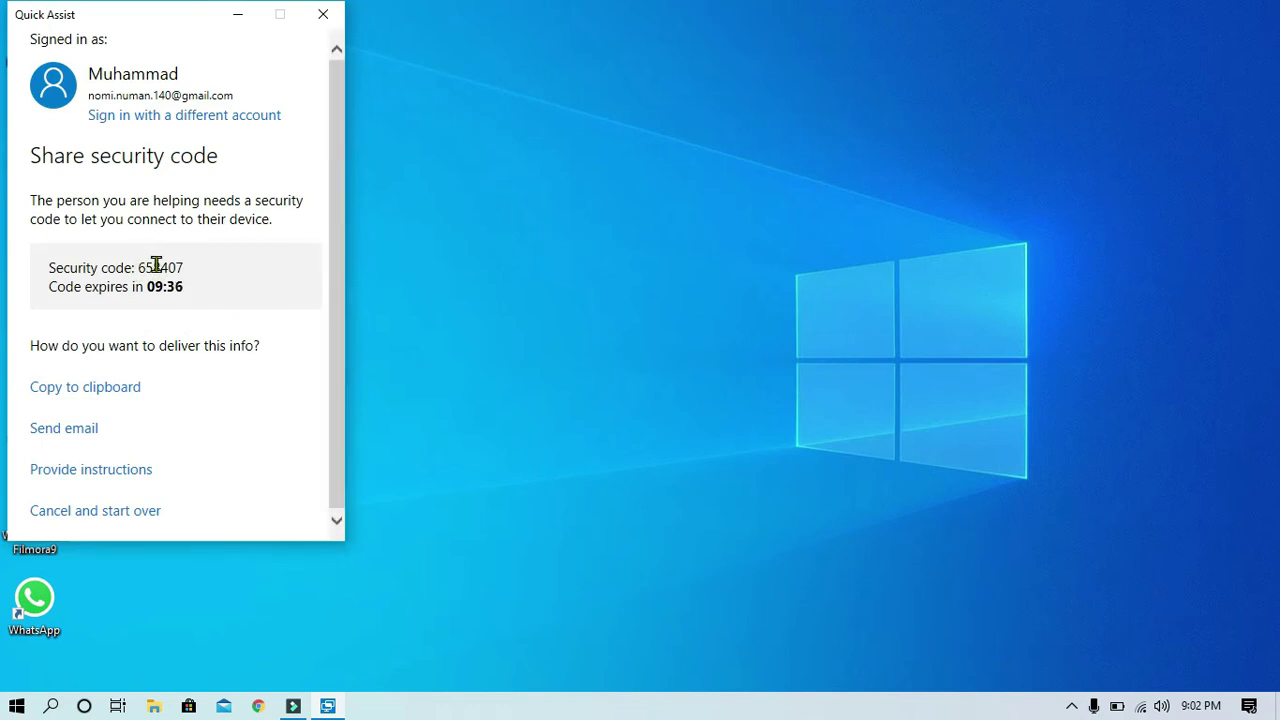
{"action": "left_click", "coordinate": [16, 706]}
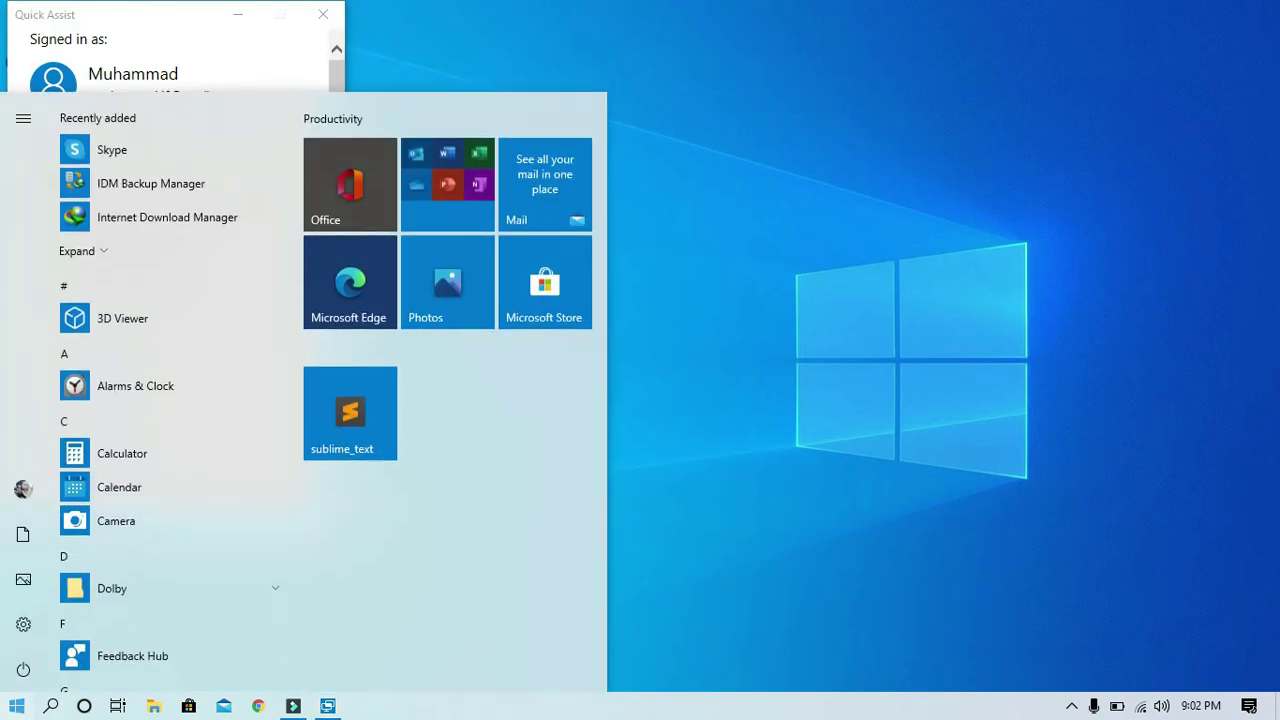
Open a second Quick Assist window showing the Code from assistant field, then close it
{"action": "left_click", "coordinate": [16, 706]}
{"action": "key", "text": "super"}
{"action": "type", "text": "quick"}
{"action": "key", "text": "Return"}
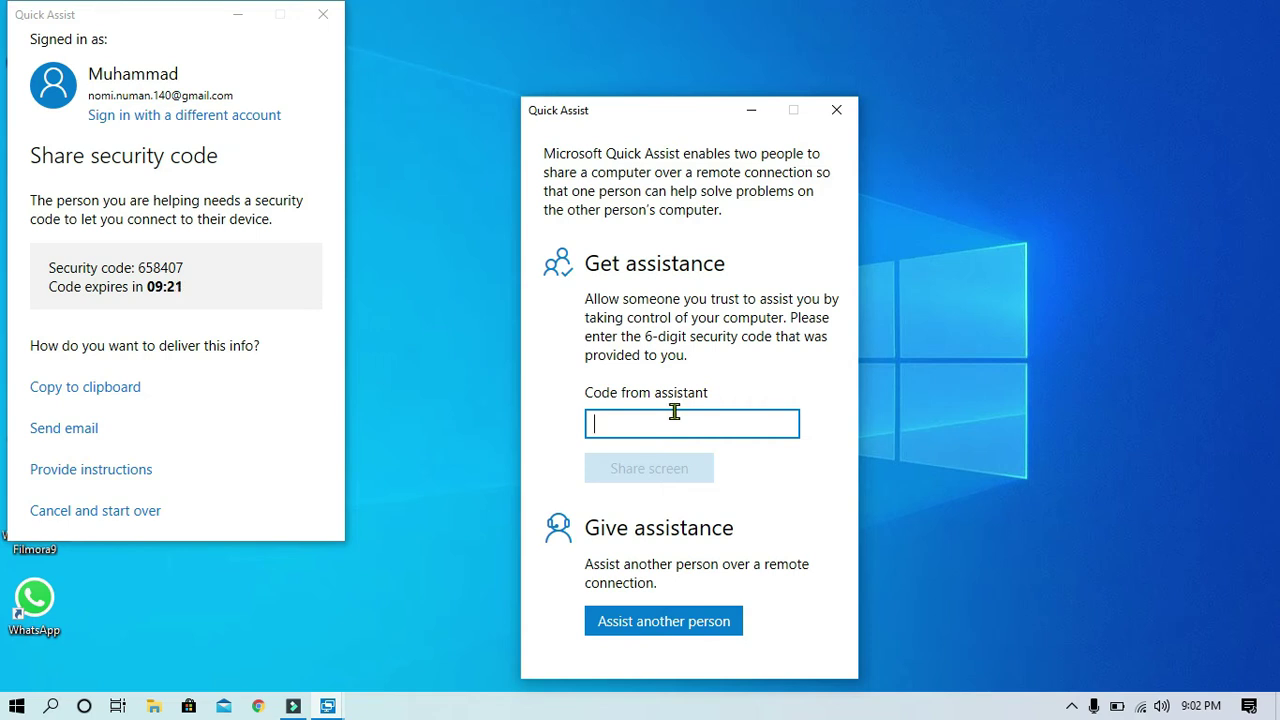
{"action": "left_click", "coordinate": [836, 110]}
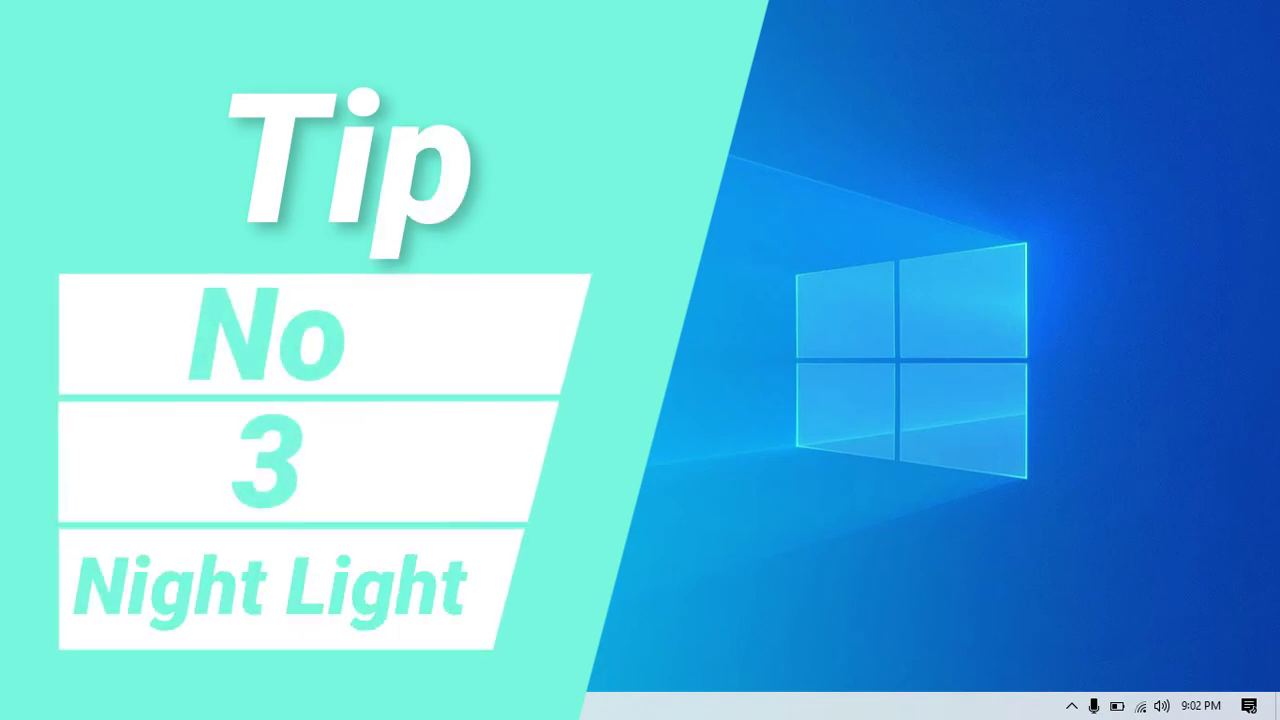
Open Action Center and bring up the Night light tile's shortcut menu
{"action": "left_click", "coordinate": [1249, 706]}
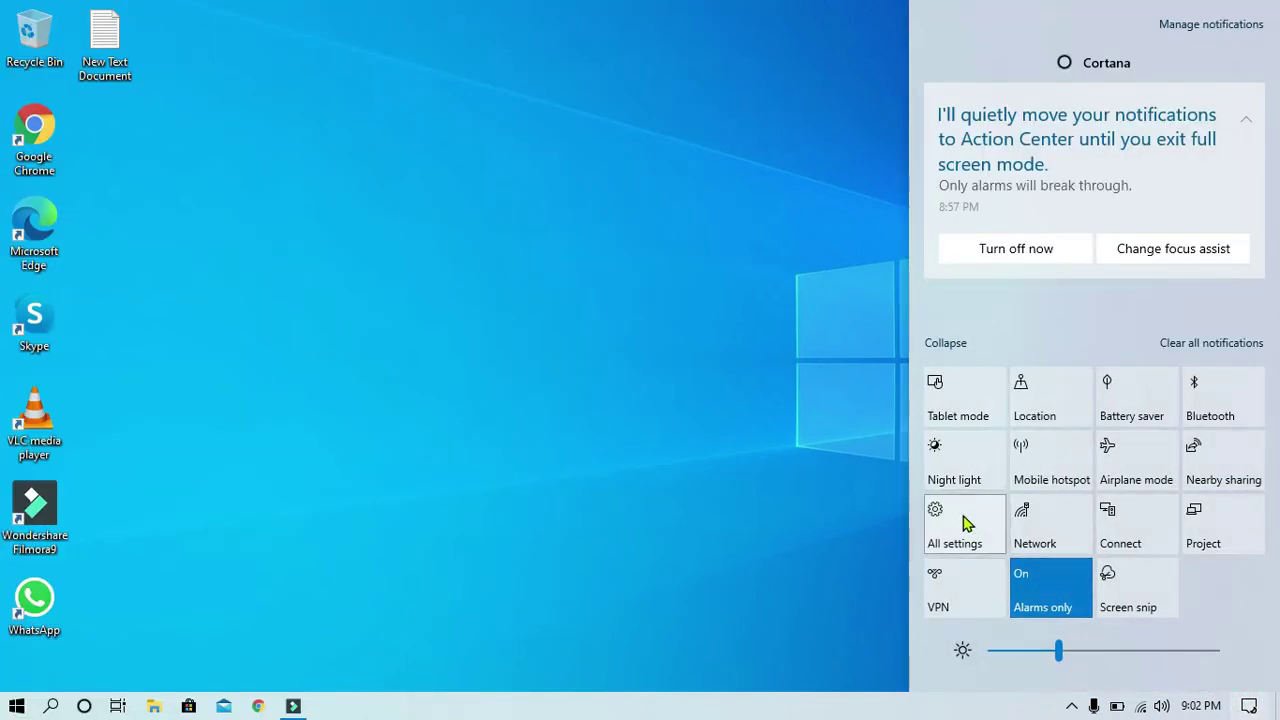
{"action": "right_click", "coordinate": [953, 472]}
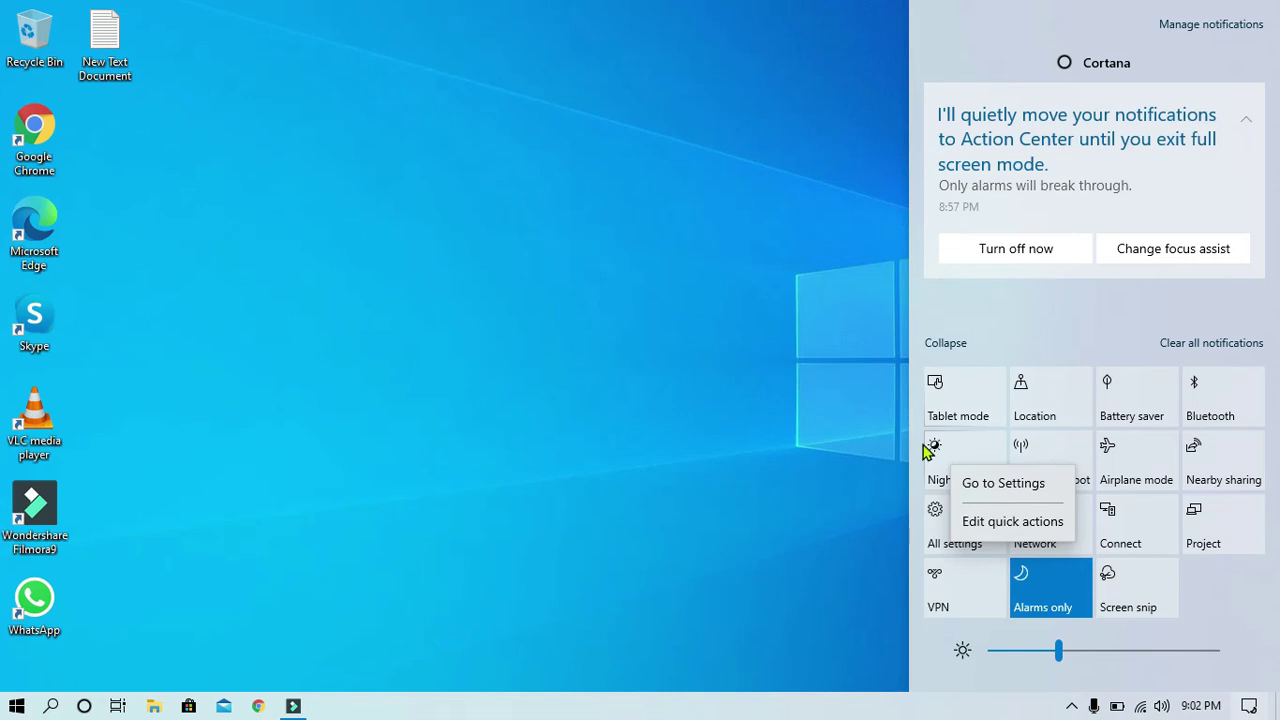
Toggle Night light on and off, then schedule it for set hours, 9:00 PM to 7:00 AM
{"action": "left_click", "coordinate": [975, 484]}
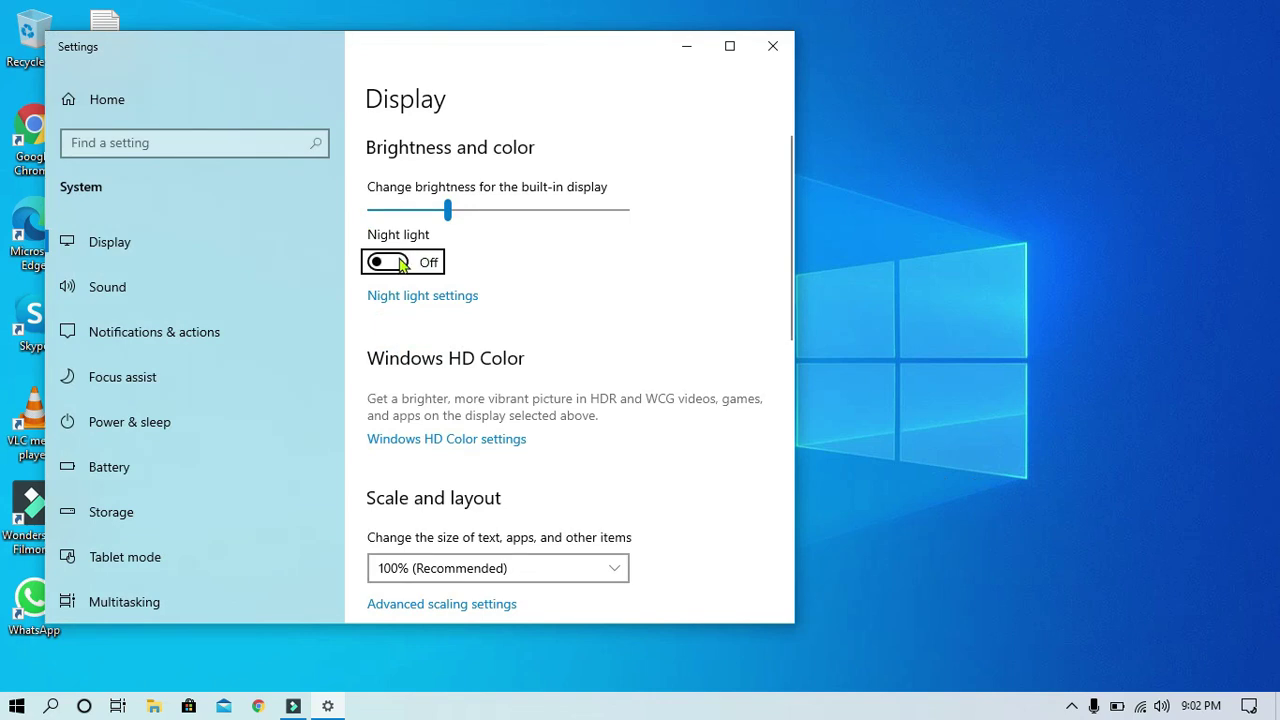
{"action": "left_click", "coordinate": [398, 264]}
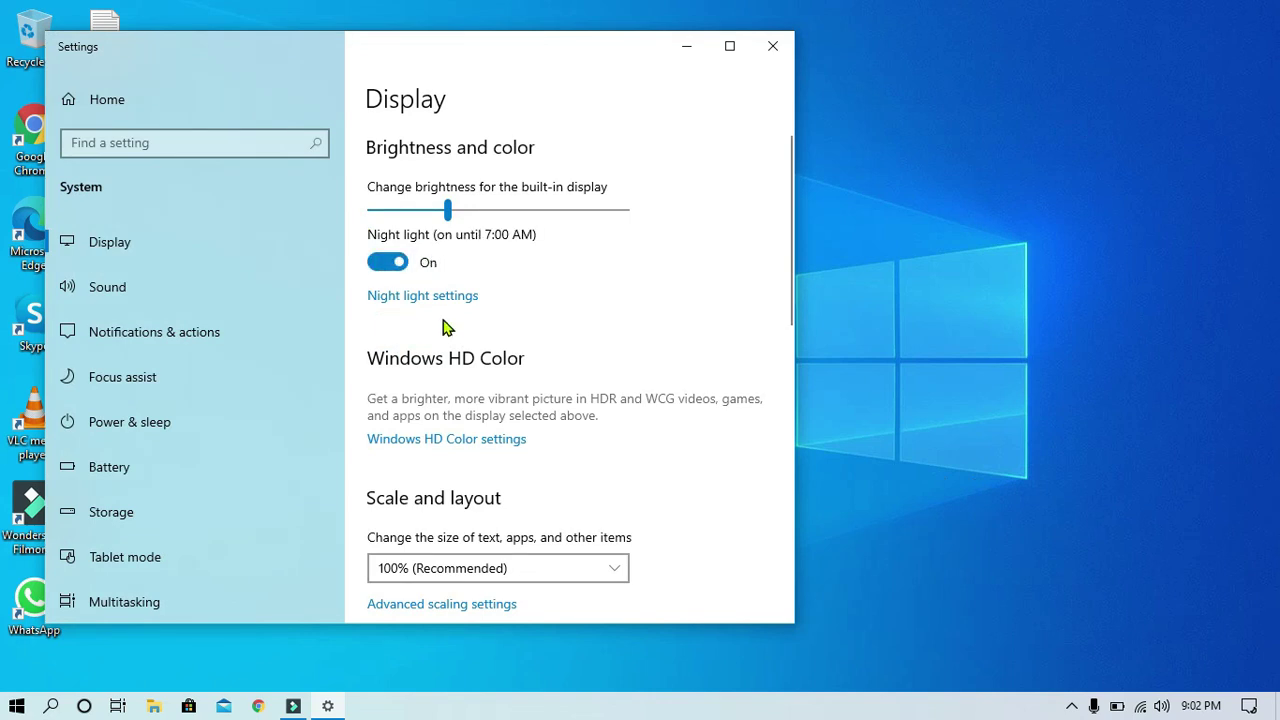
{"action": "left_click", "coordinate": [389, 268]}
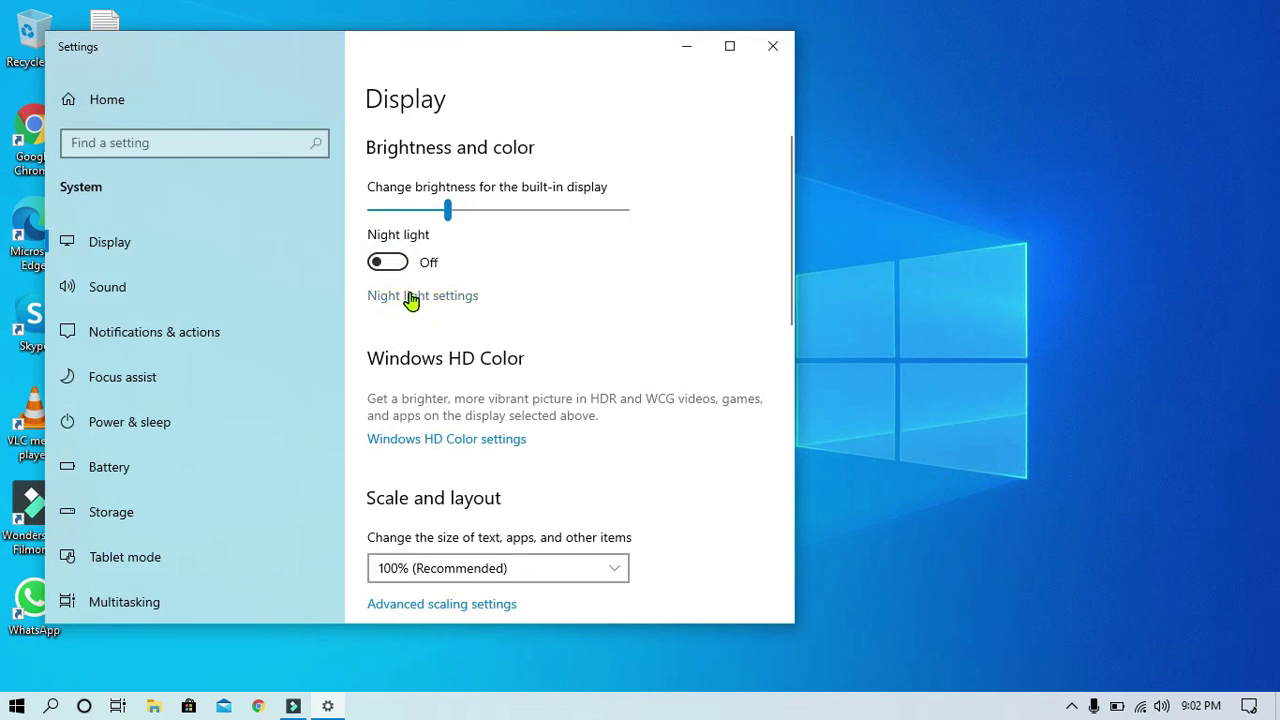
{"action": "left_click", "coordinate": [410, 296]}
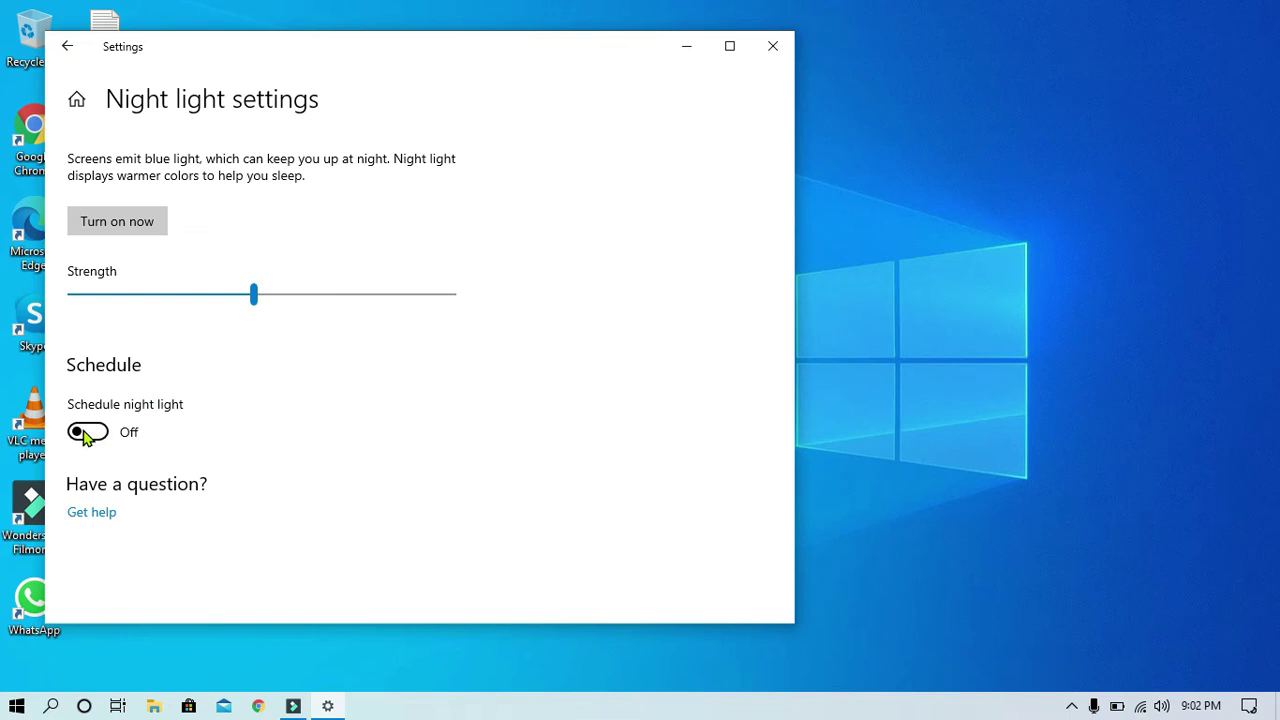
{"action": "left_click", "coordinate": [87, 432]}
{"action": "scroll", "coordinate": [217, 443], "scroll_direction": "down", "scroll_amount": 3}
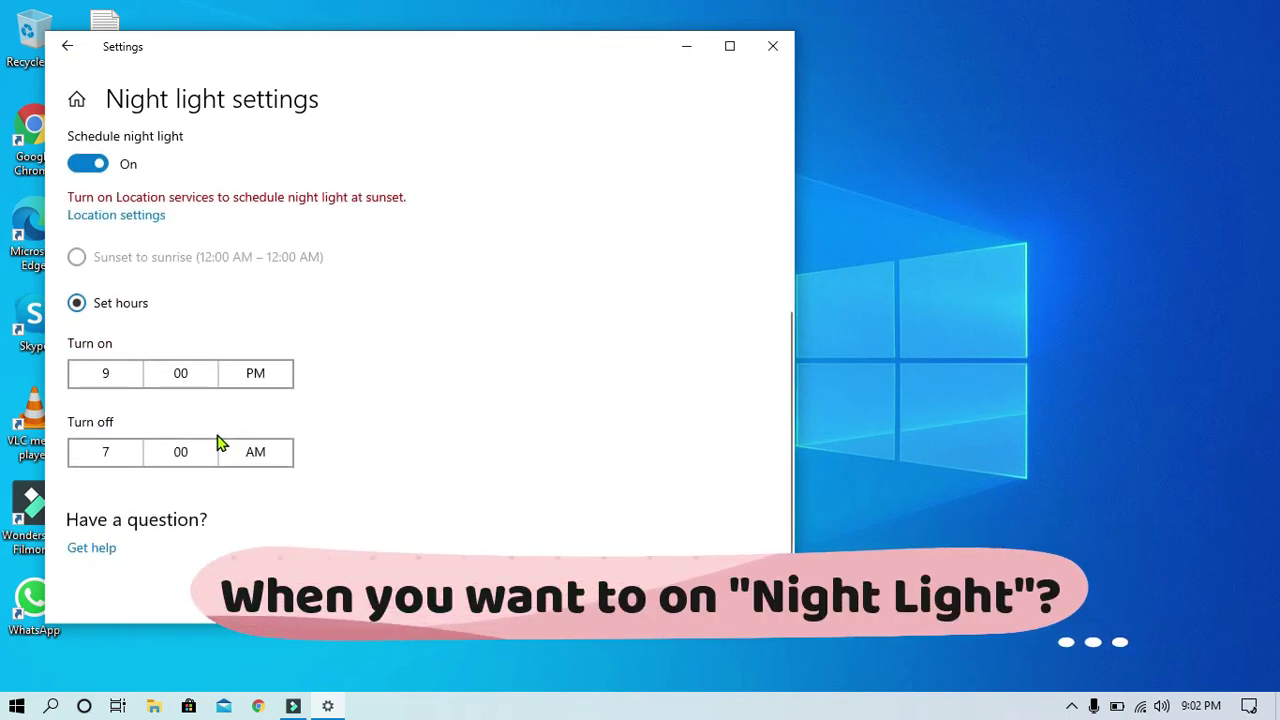
{"action": "scroll", "coordinate": [152, 356], "scroll_direction": "up", "scroll_amount": 3}
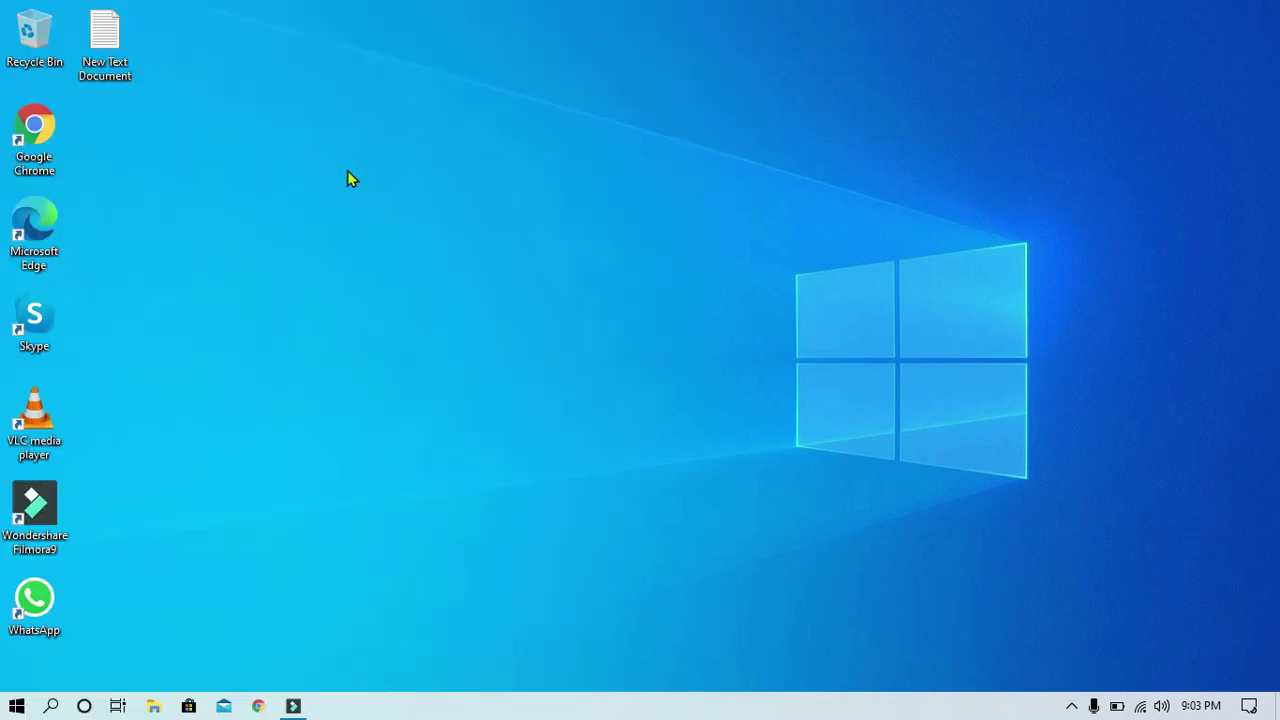
{"action": "right_click", "coordinate": [347, 171]}
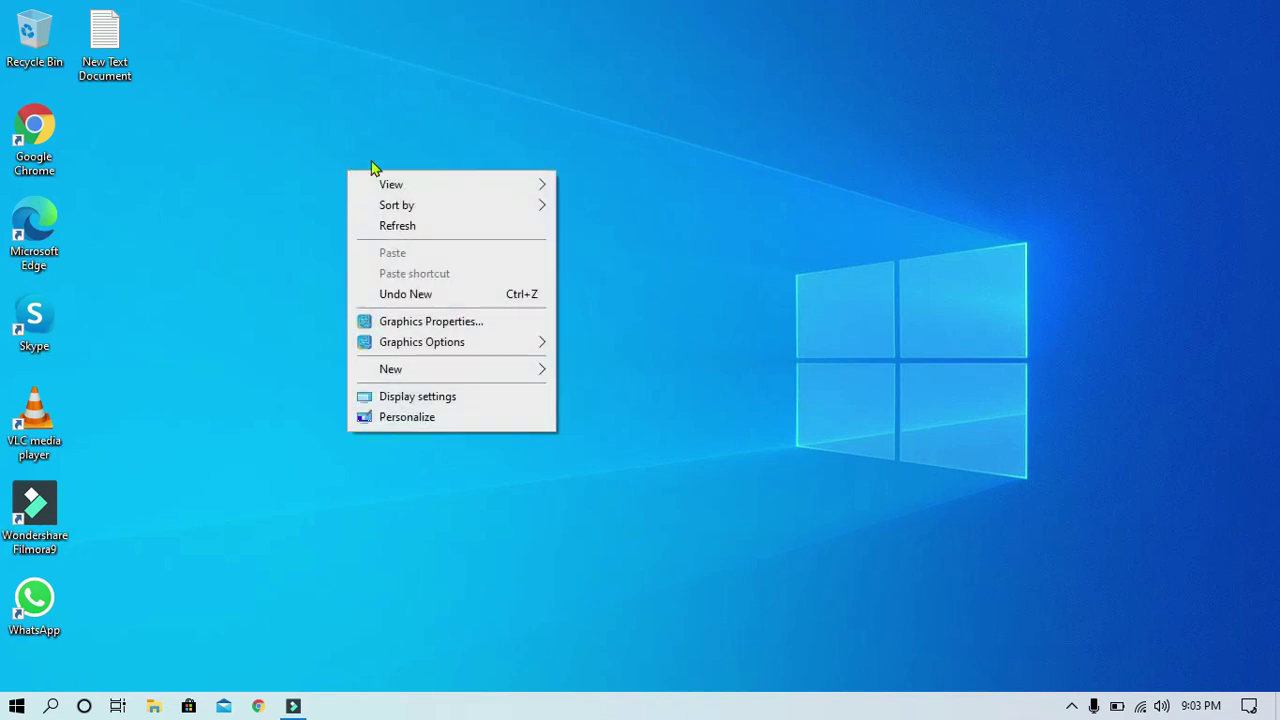
{"action": "mouse_move", "coordinate": [469, 185]}
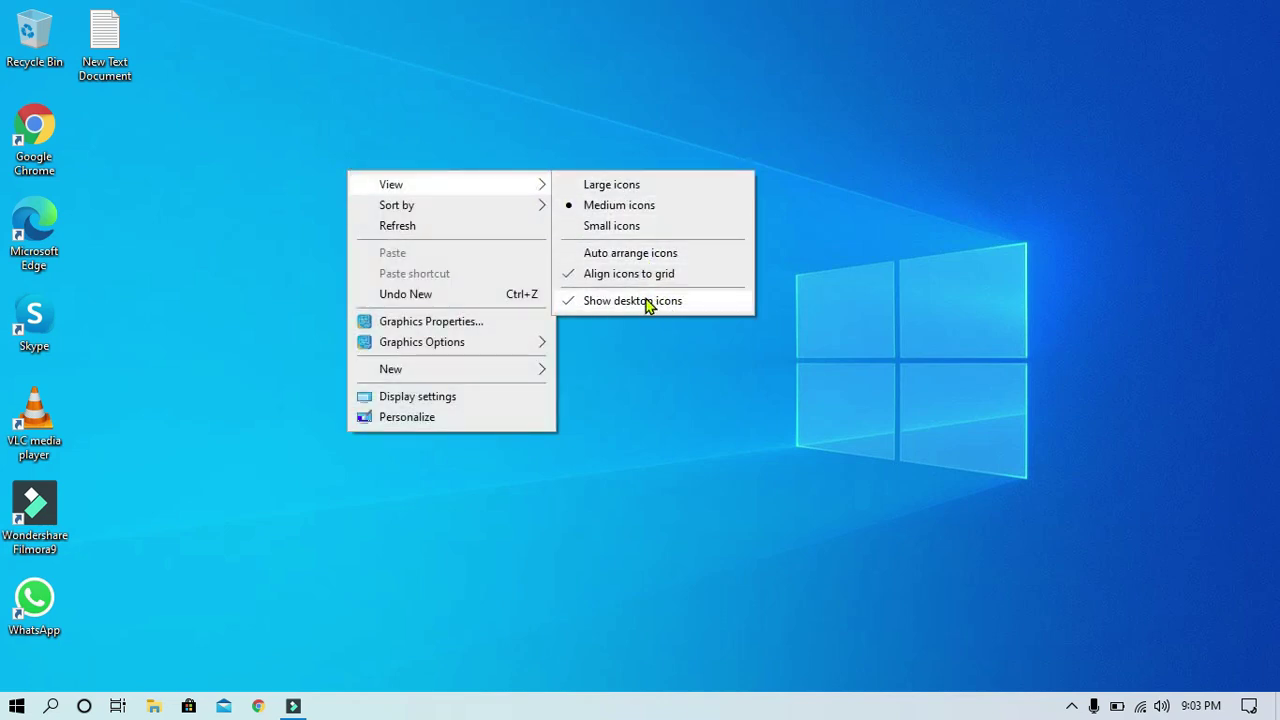
{"action": "left_click", "coordinate": [645, 302]}
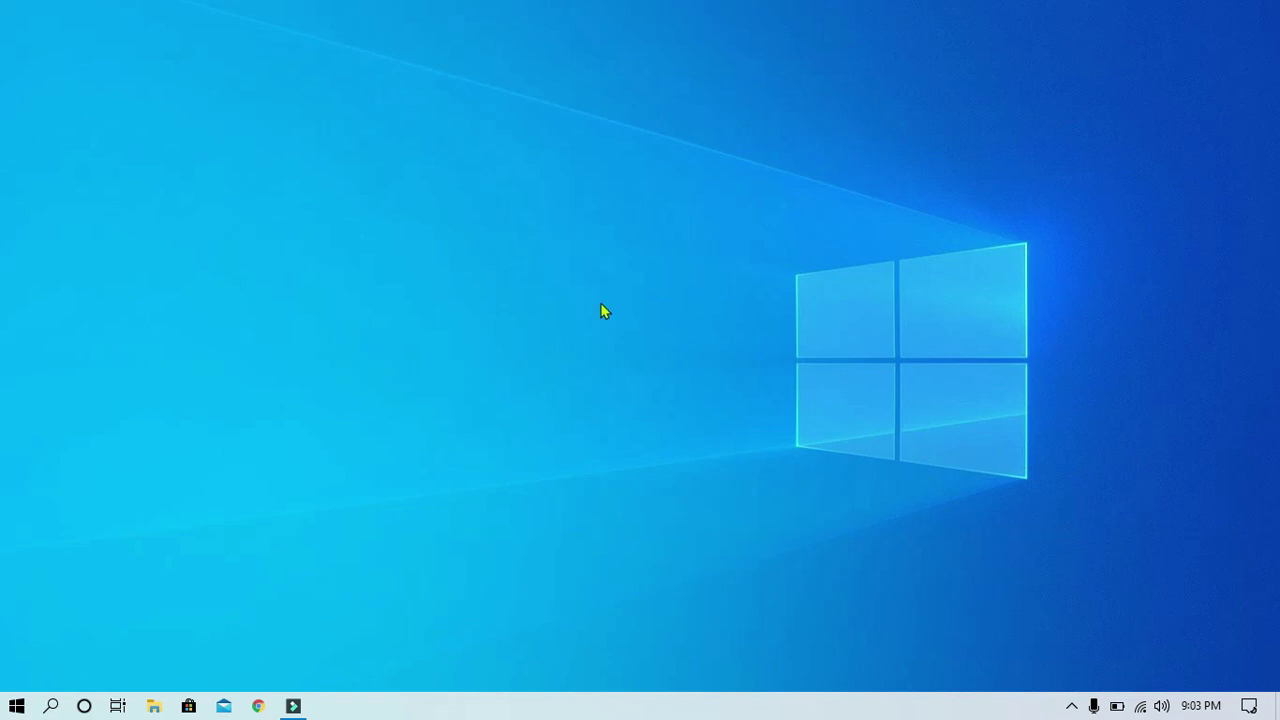
{"action": "right_click", "coordinate": [397, 158]}
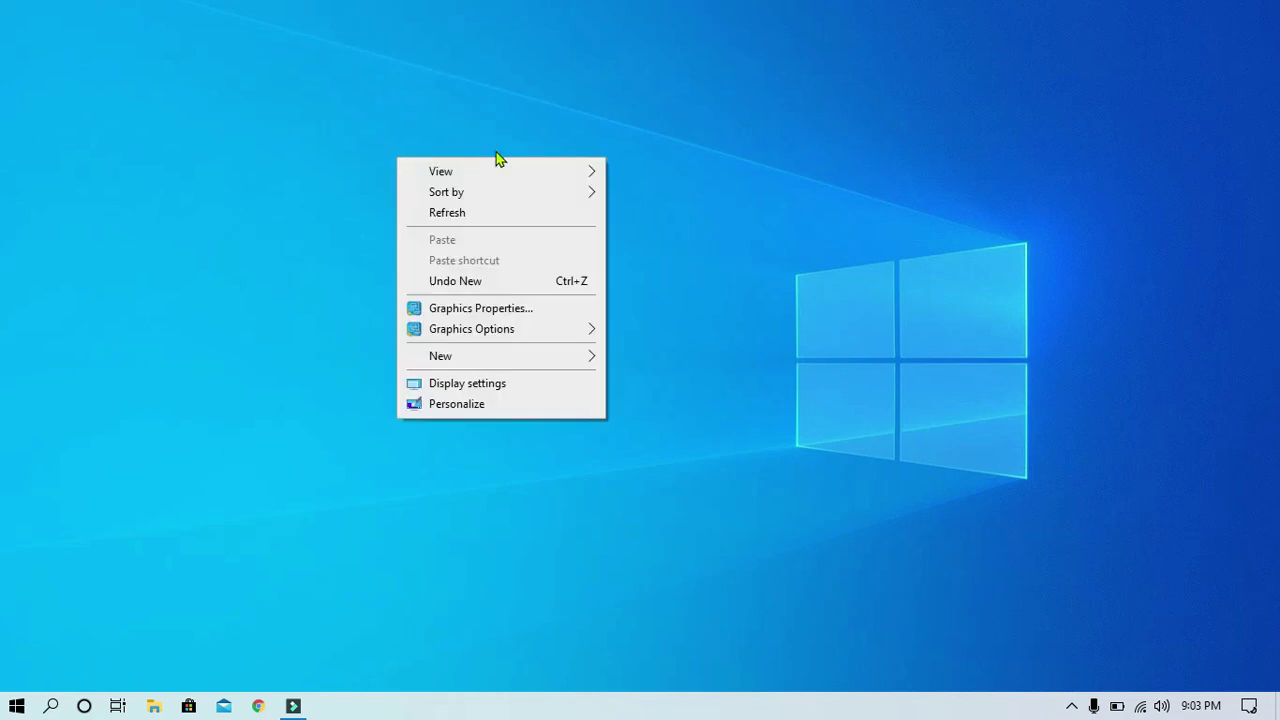
{"action": "mouse_move", "coordinate": [505, 179]}
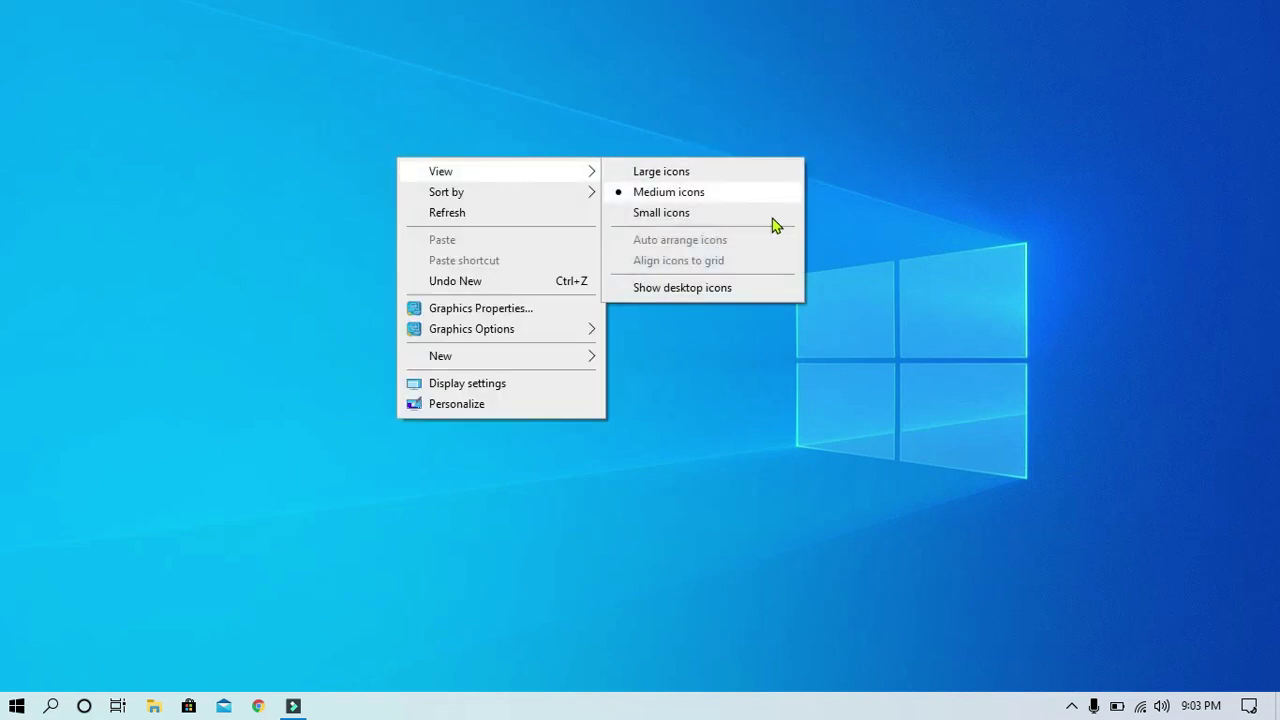
{"action": "left_click", "coordinate": [679, 290]}
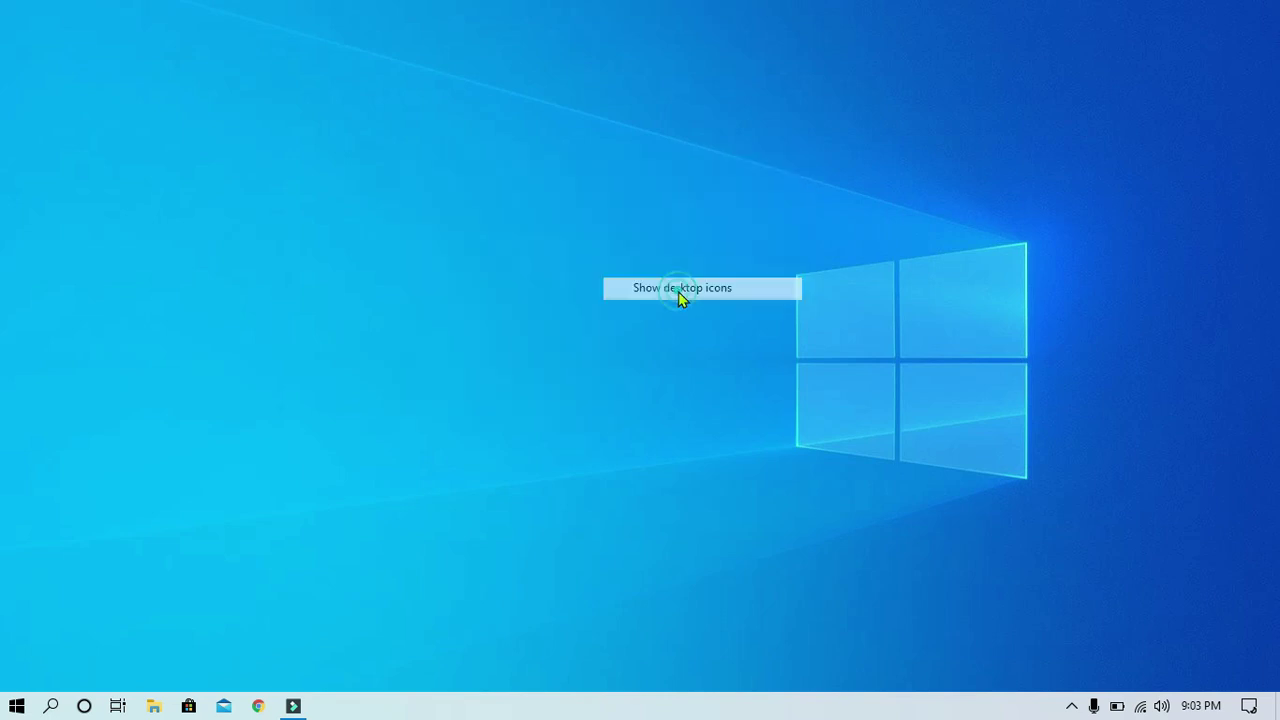